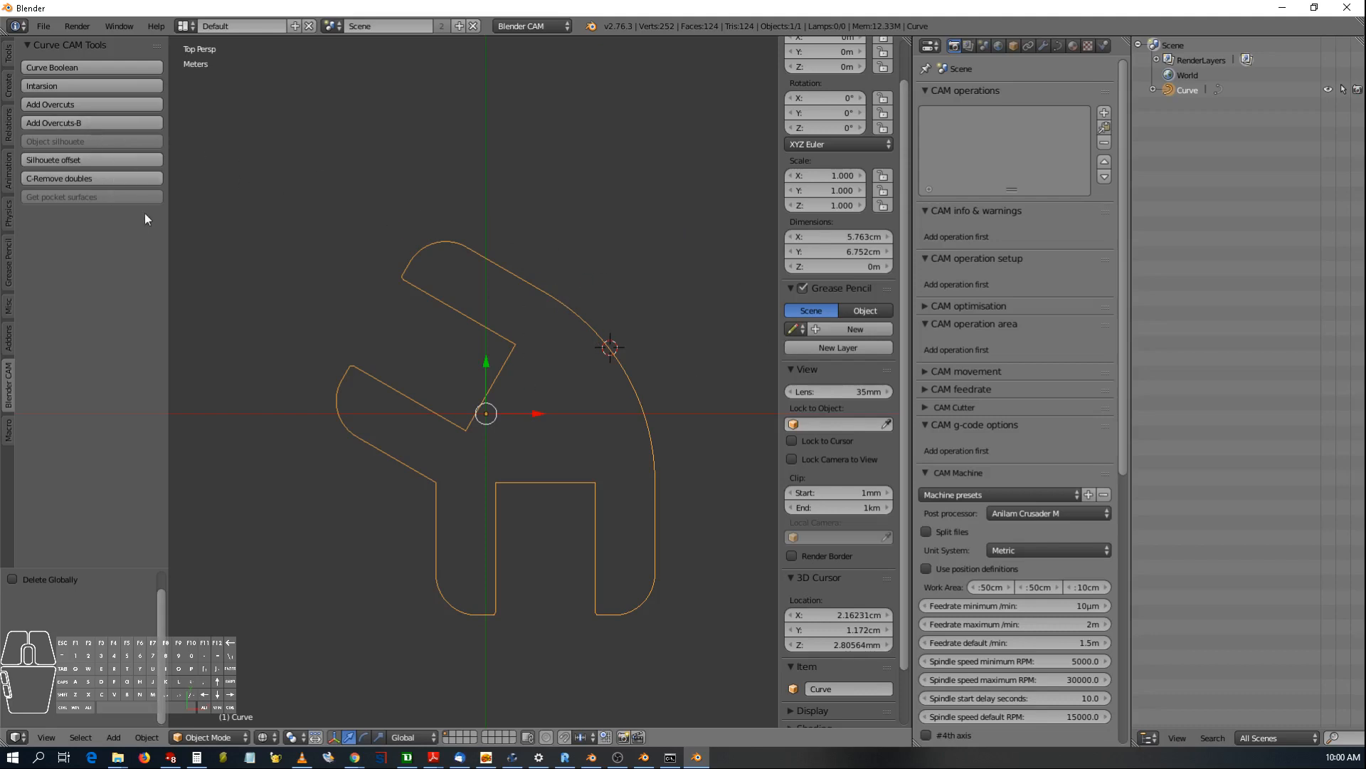
# - Add Overcuts-B to the wrench-shaped curve with the overcut style set to opposite edge
pyautogui.click(101, 124)
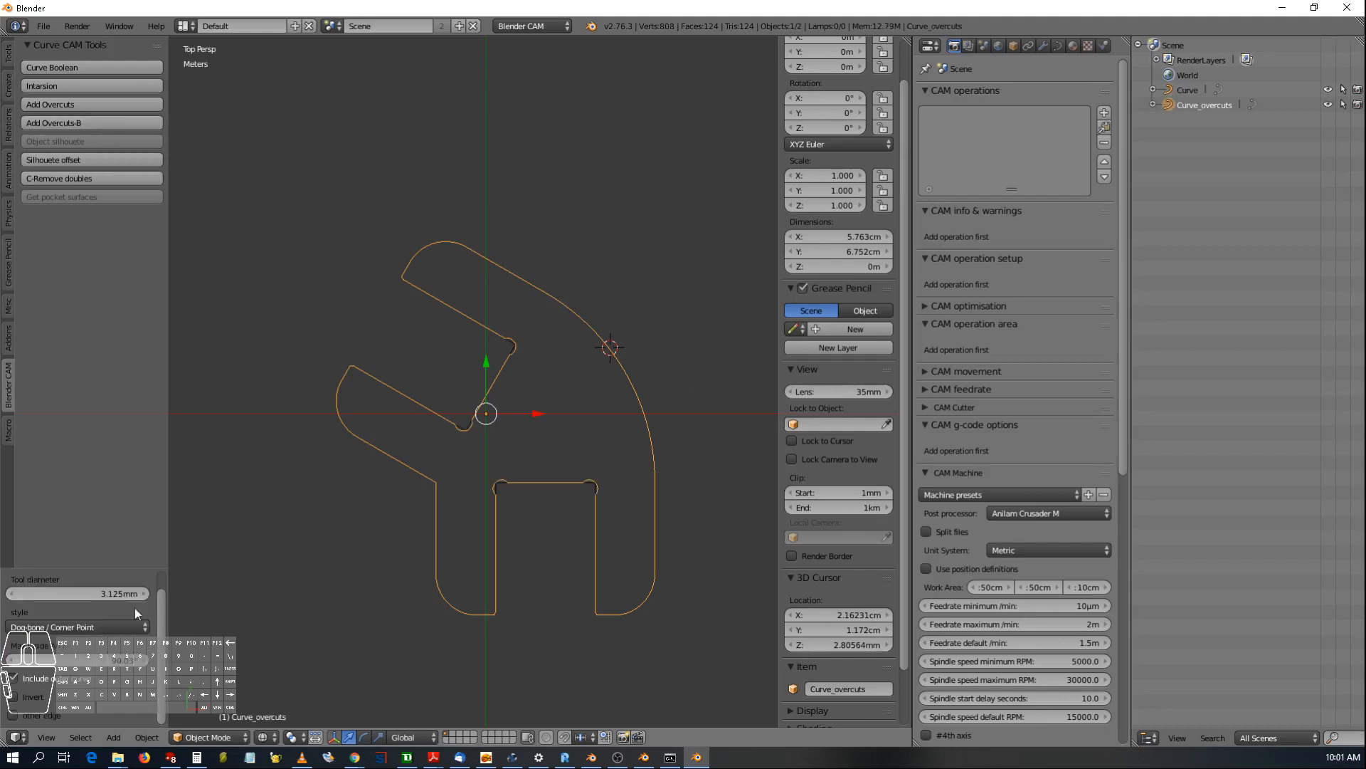
pyautogui.moveTo(163, 605); pyautogui.dragTo(165, 578)
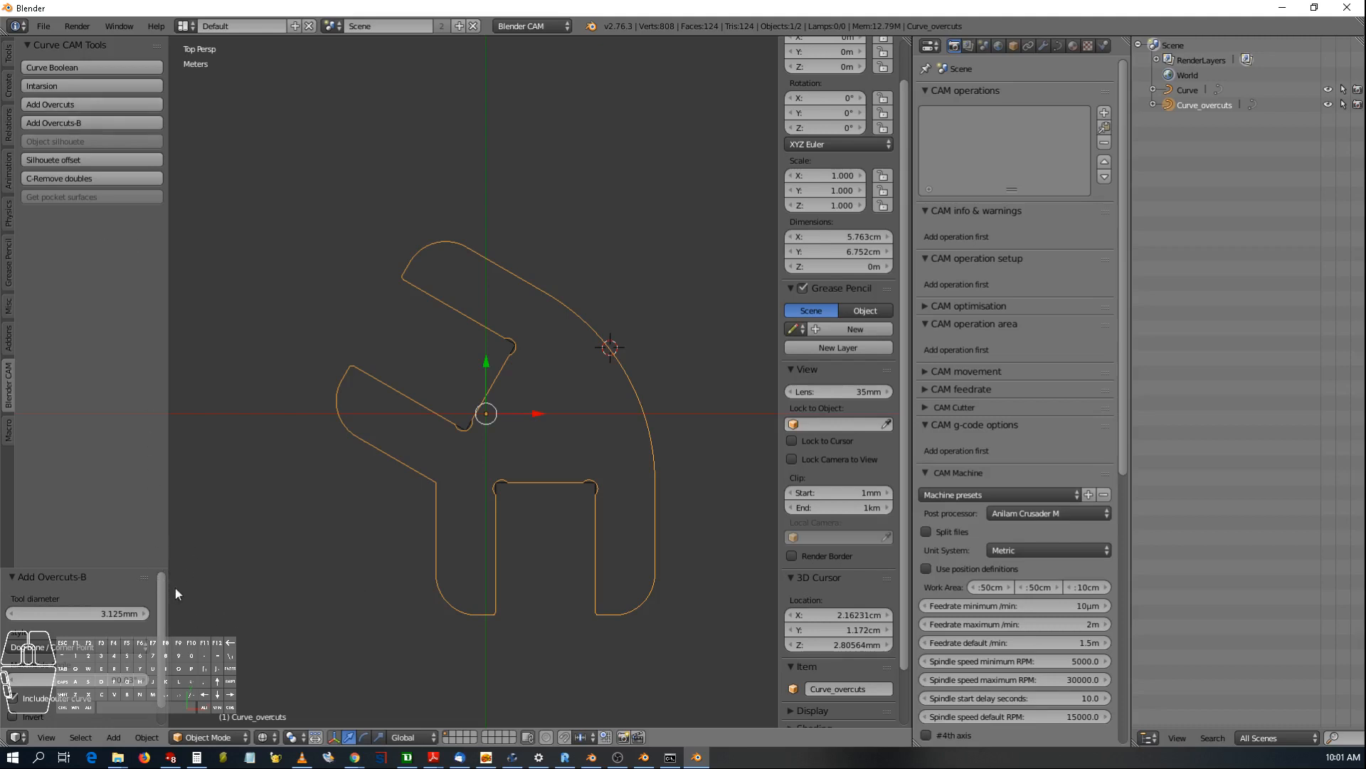
pyautogui.moveTo(164, 599); pyautogui.dragTo(172, 595)
pyautogui.scroll(-1, 125, 625)
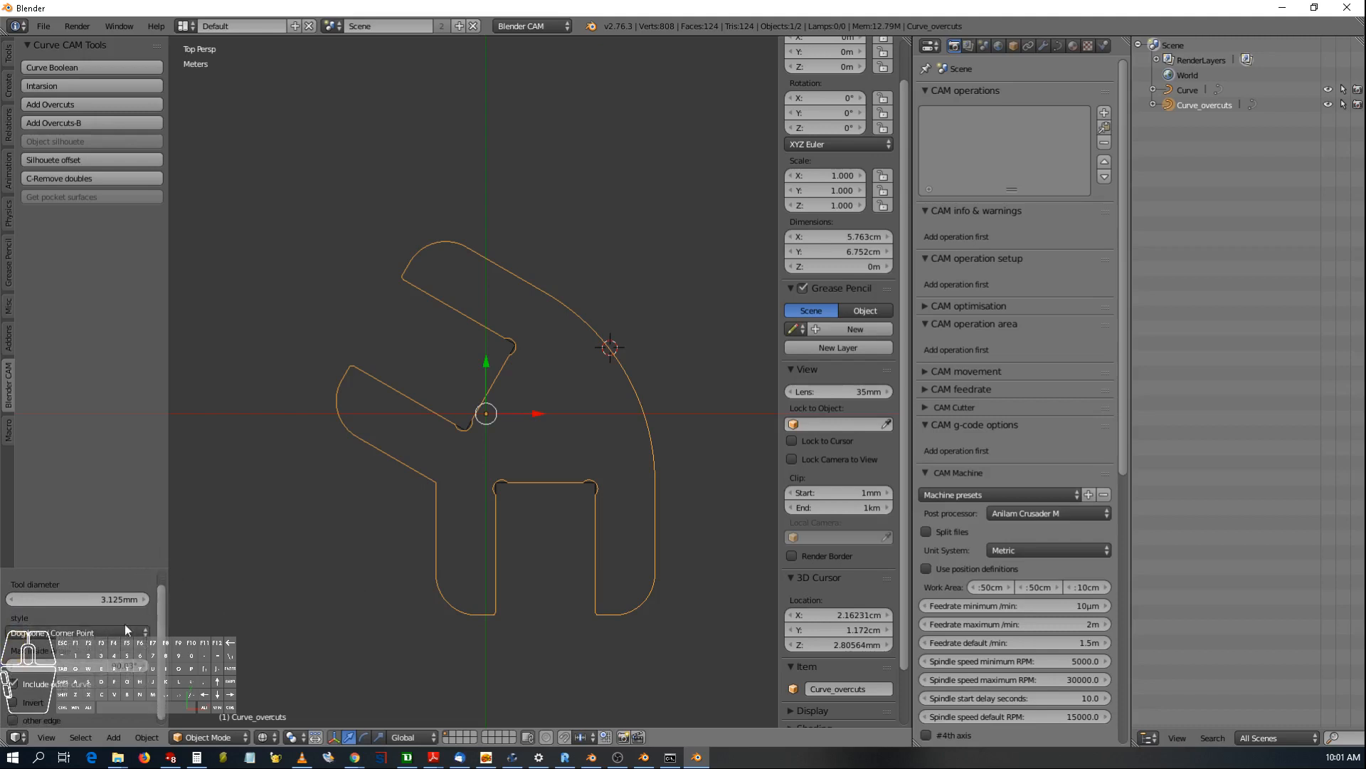
pyautogui.click(110, 633)
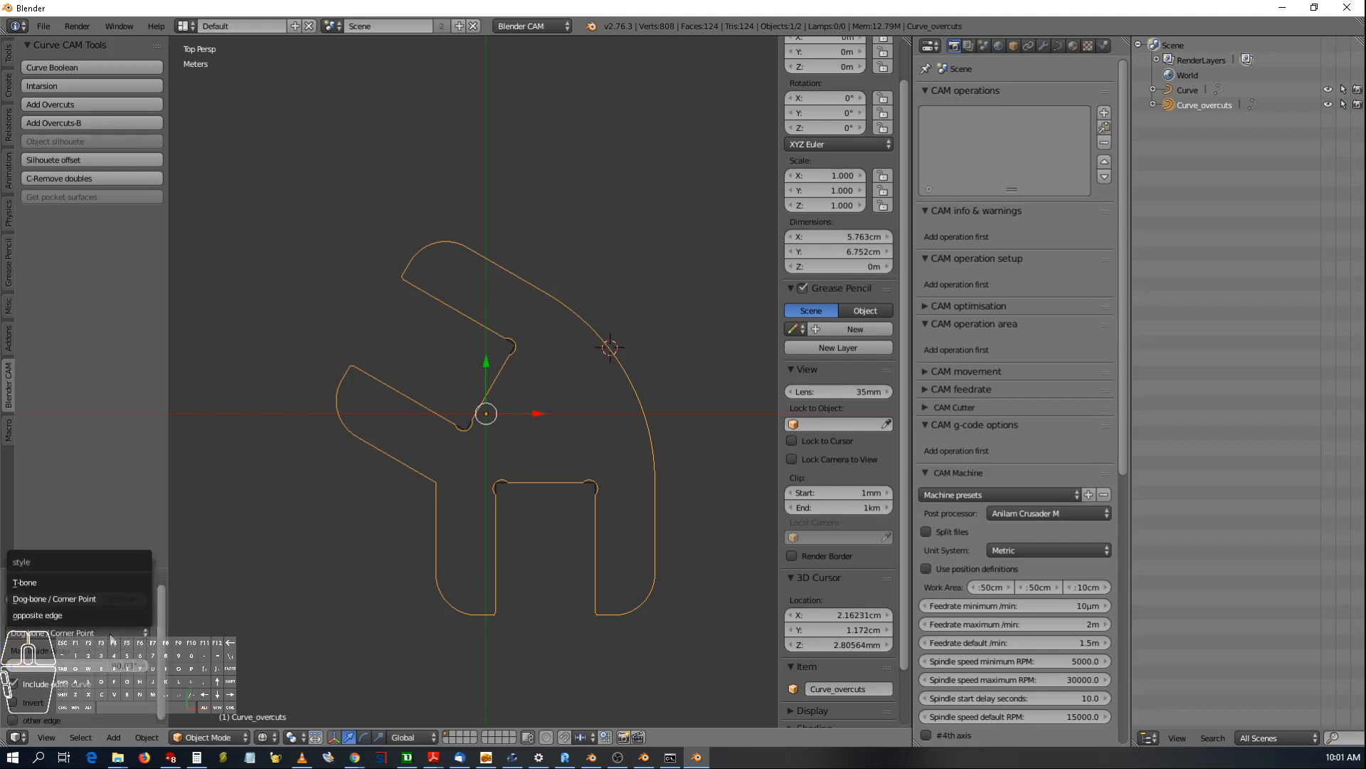
pyautogui.click(65, 614)
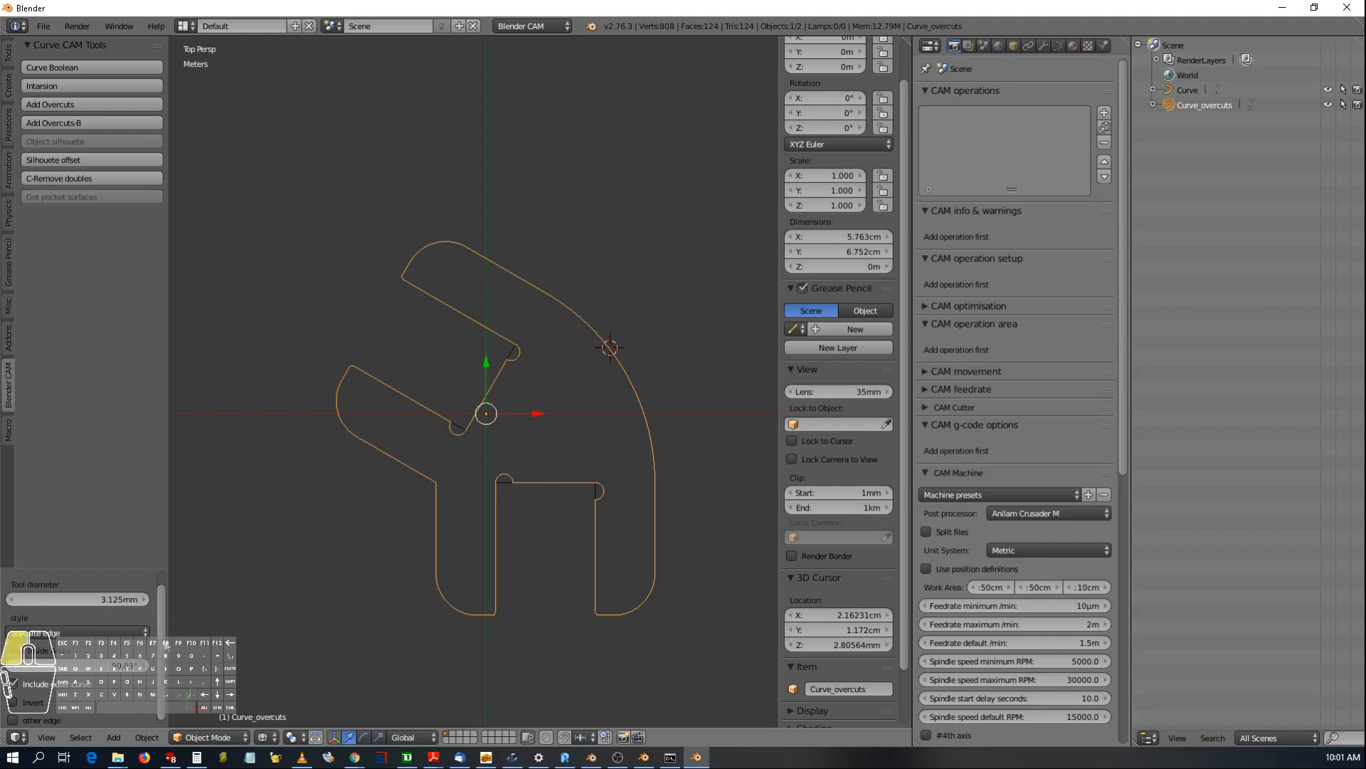
# - Change the style of the curve's overcuts to T-bone
pyautogui.scroll(-1, 164, 644)
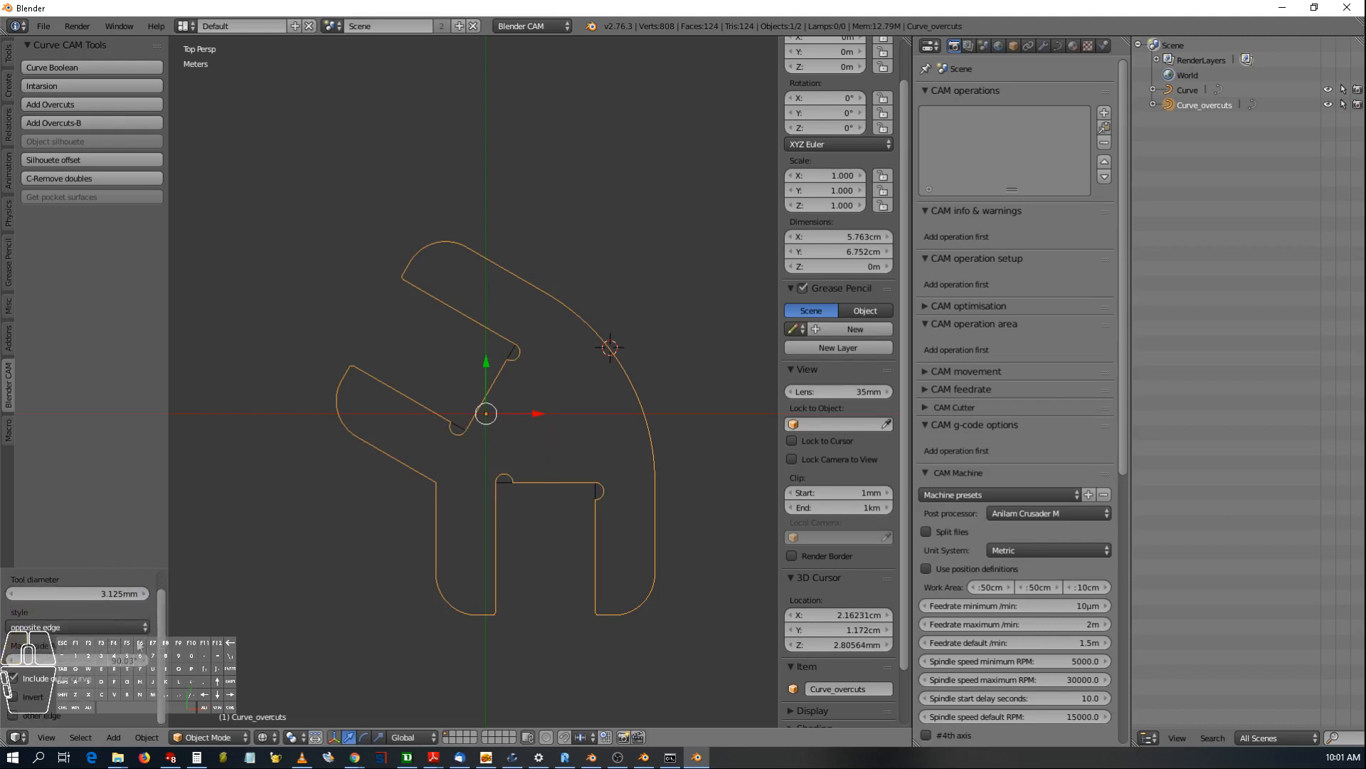
pyautogui.click(110, 626)
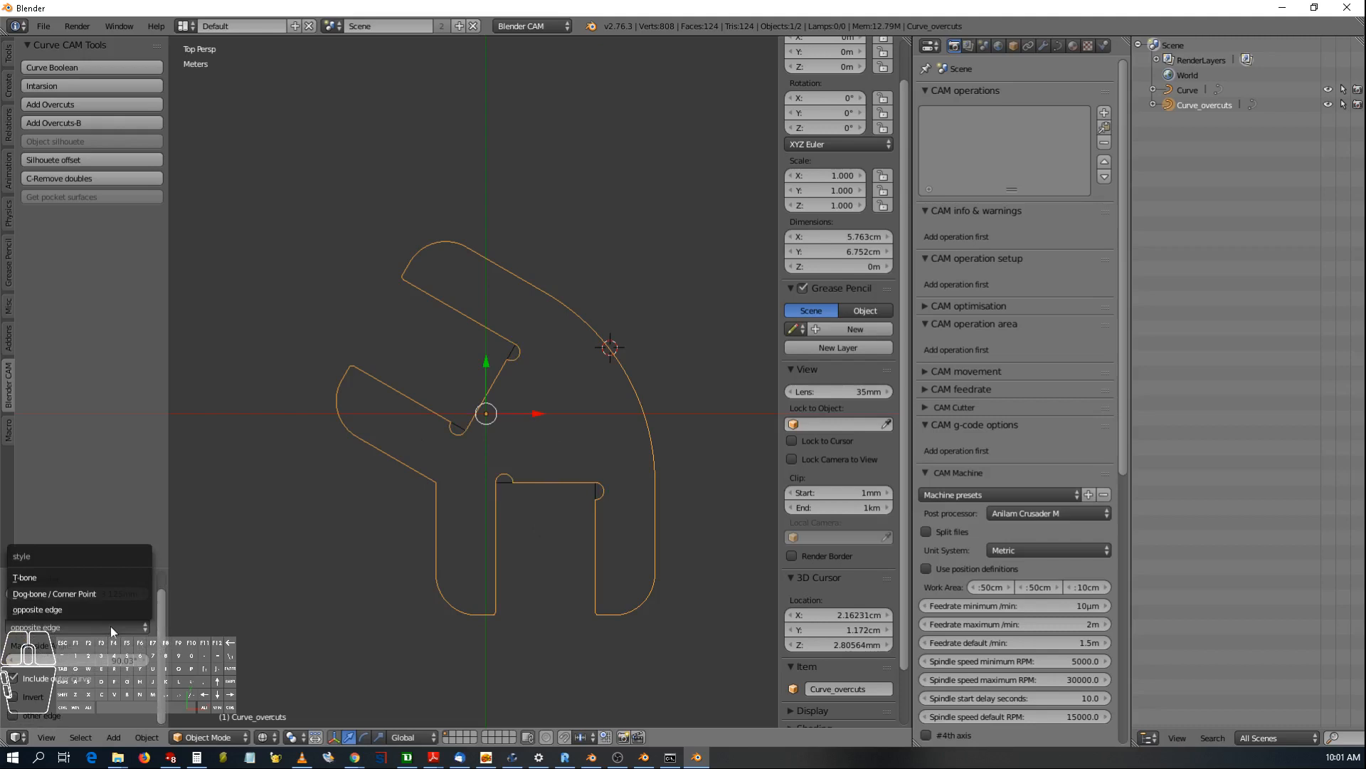
pyautogui.click(75, 578)
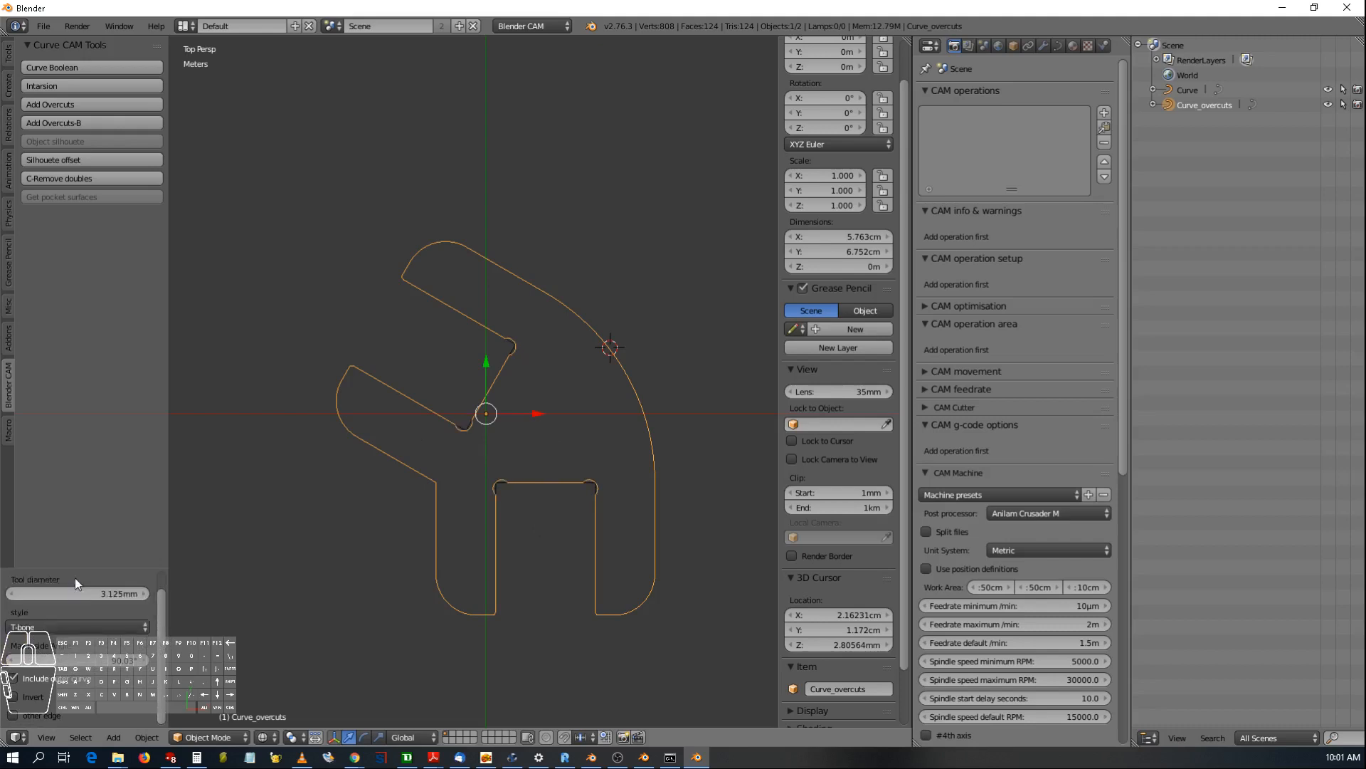
pyautogui.click(160, 626)
pyautogui.click(160, 622)
# - Delete both the overcuts curve and the original curve from the scene
pyautogui.click(635, 392)
pyautogui.press('x')
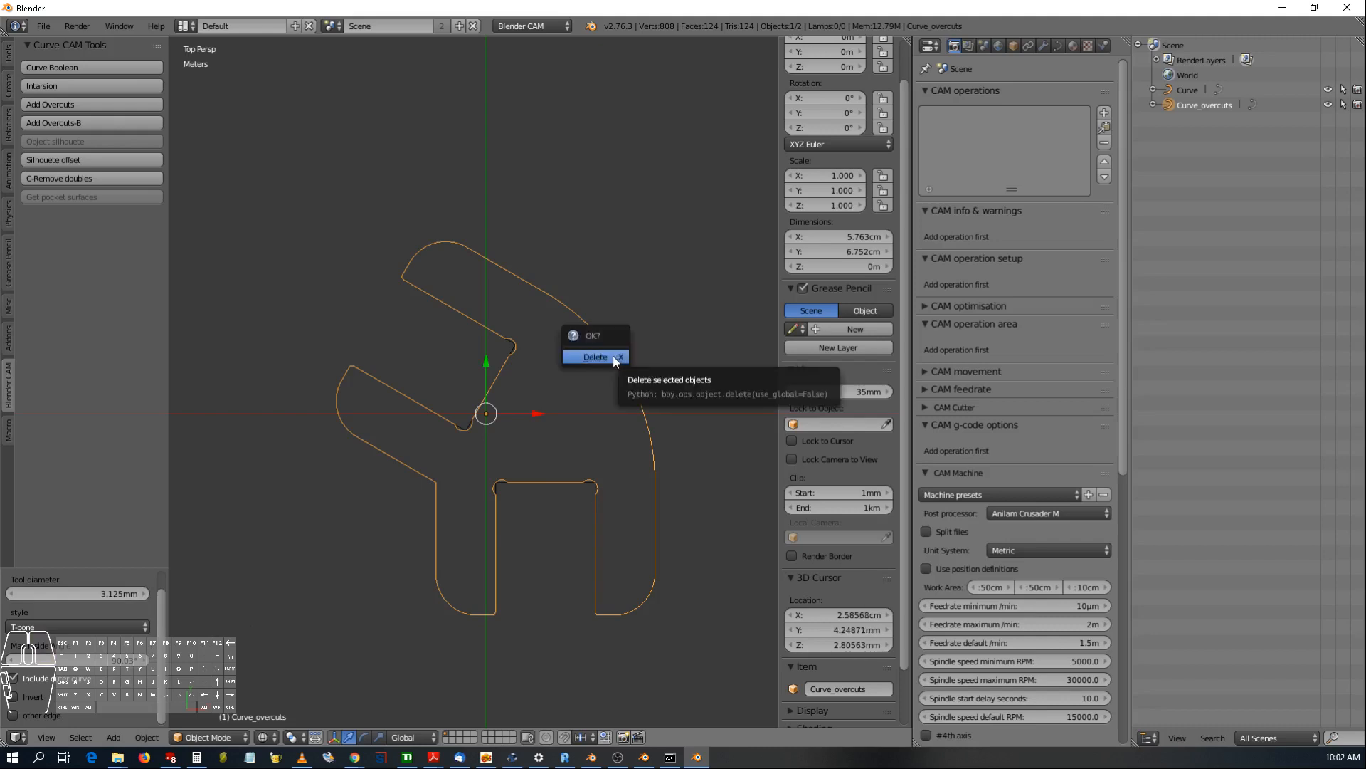
pyautogui.click(614, 358)
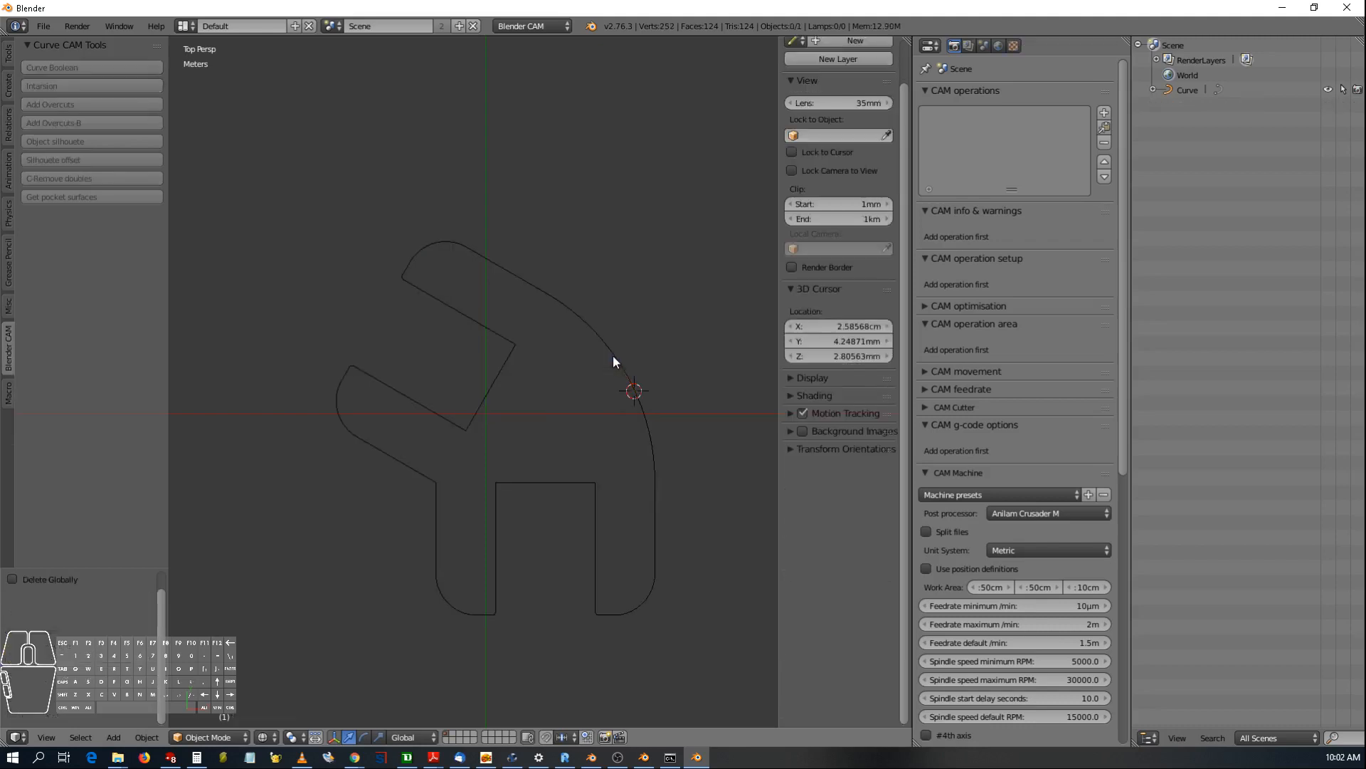
pyautogui.rightClick(617, 358)
pyautogui.press('x')
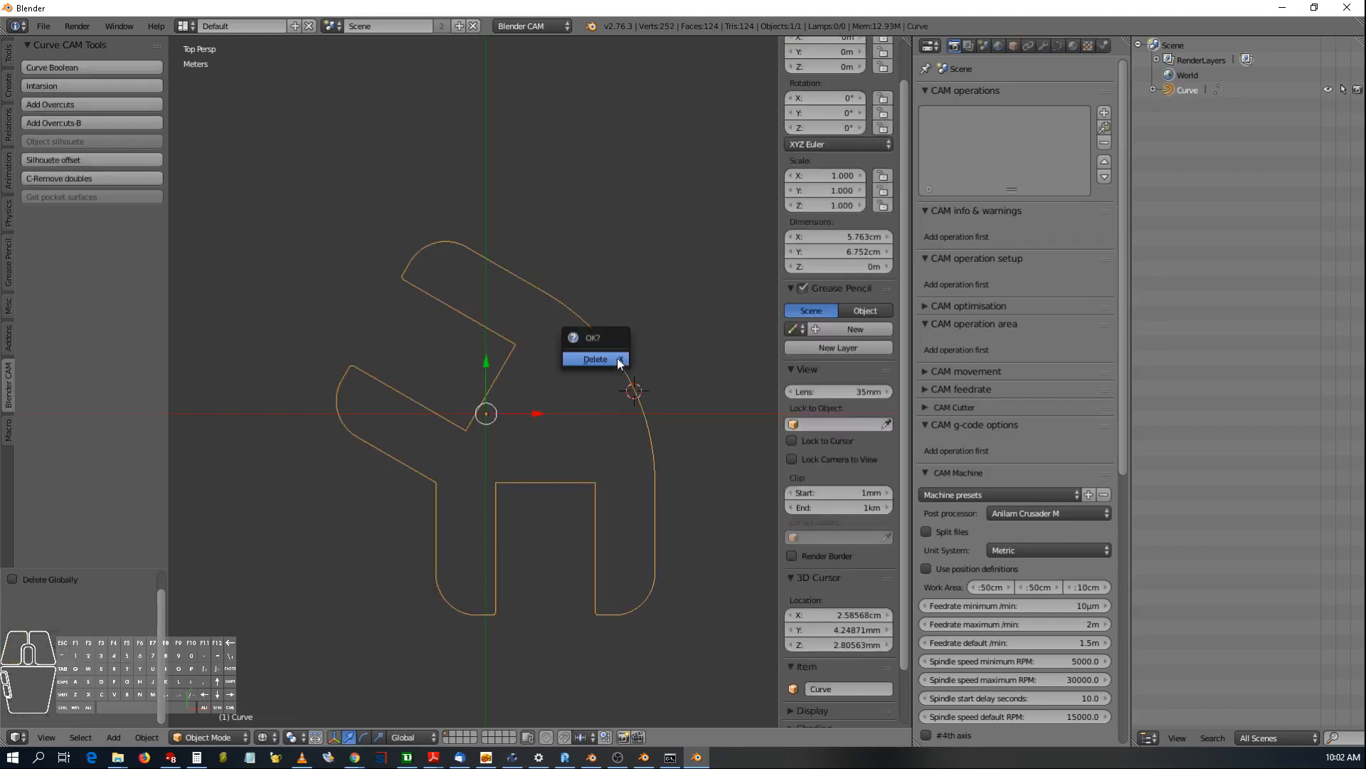
pyautogui.click(617, 357)
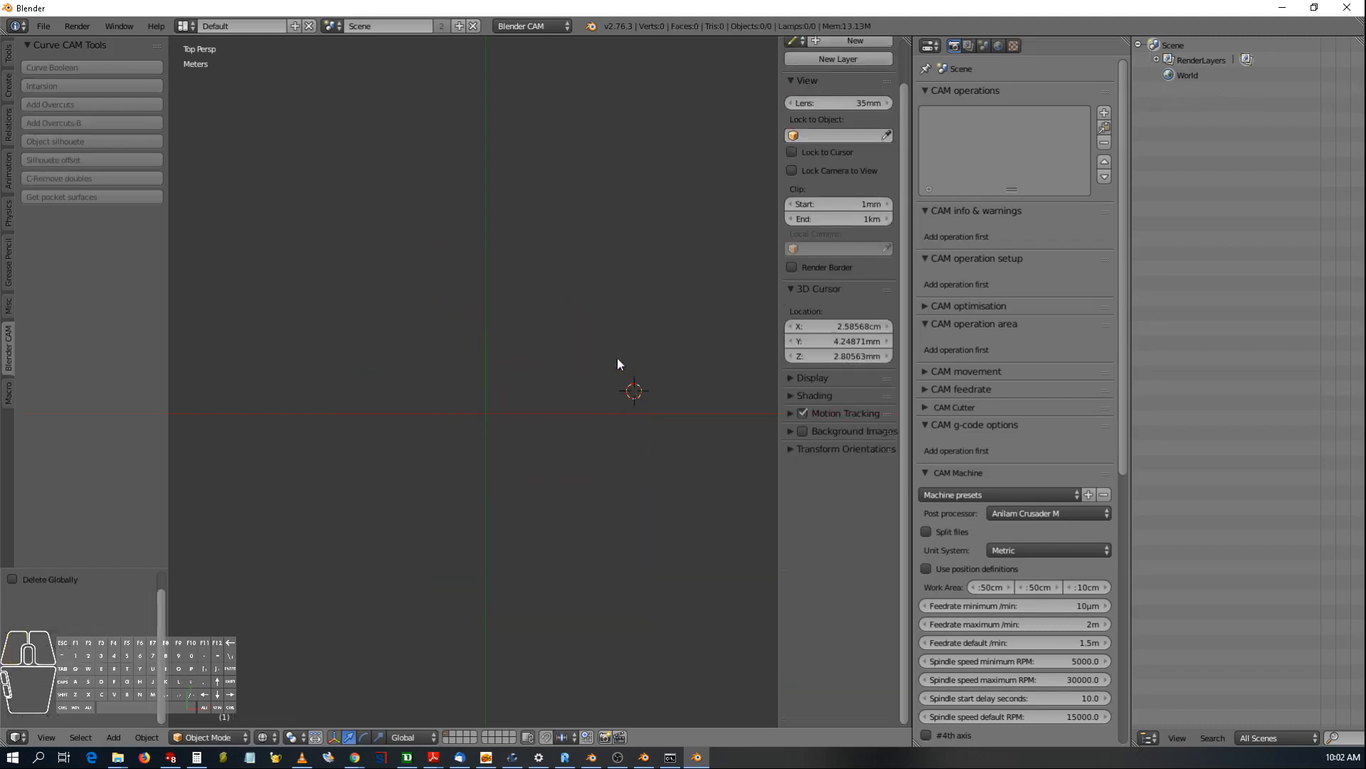
# - Add a text object to the empty scene and frame it in the view
pyautogui.click(115, 738)
pyautogui.click(139, 659)
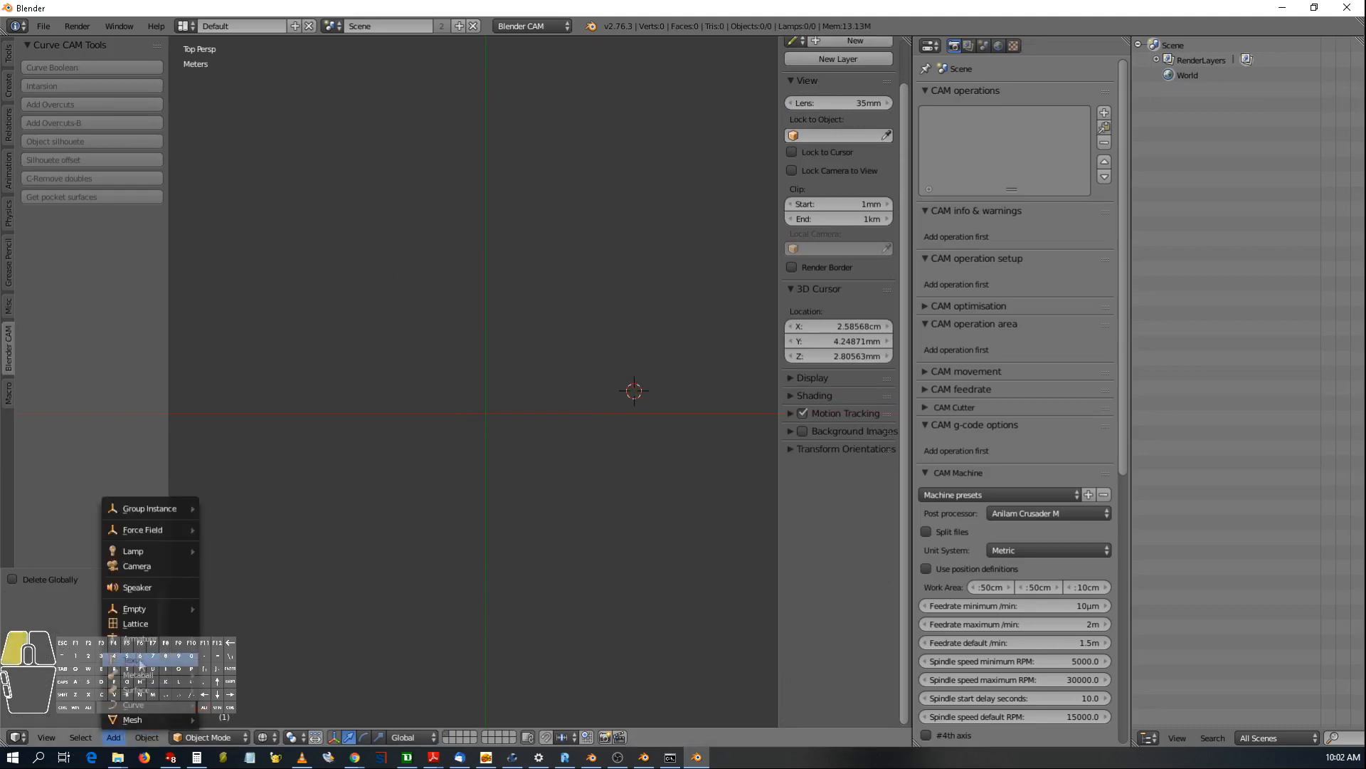
pyautogui.press('KP_Decimal')
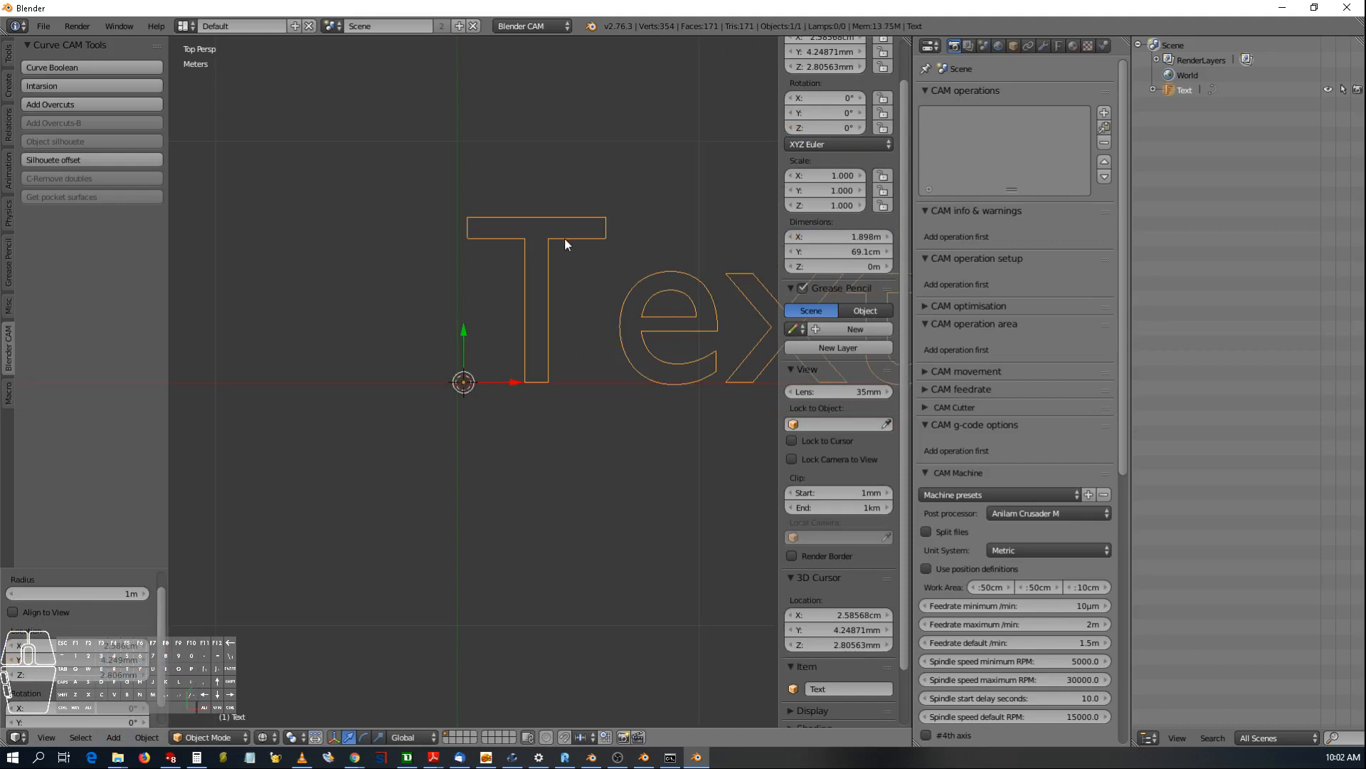
# - Convert the text object to a curve
pyautogui.click(148, 738)
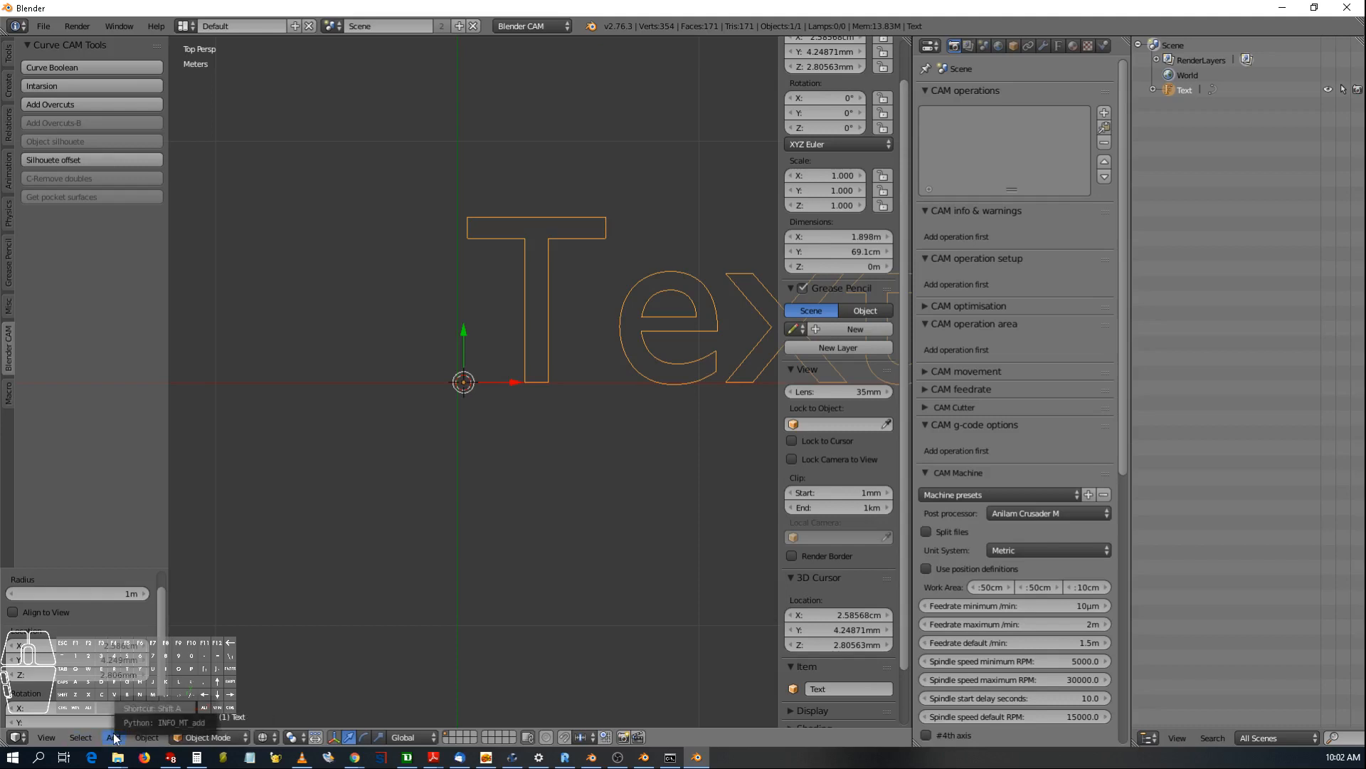
pyautogui.click(146, 737)
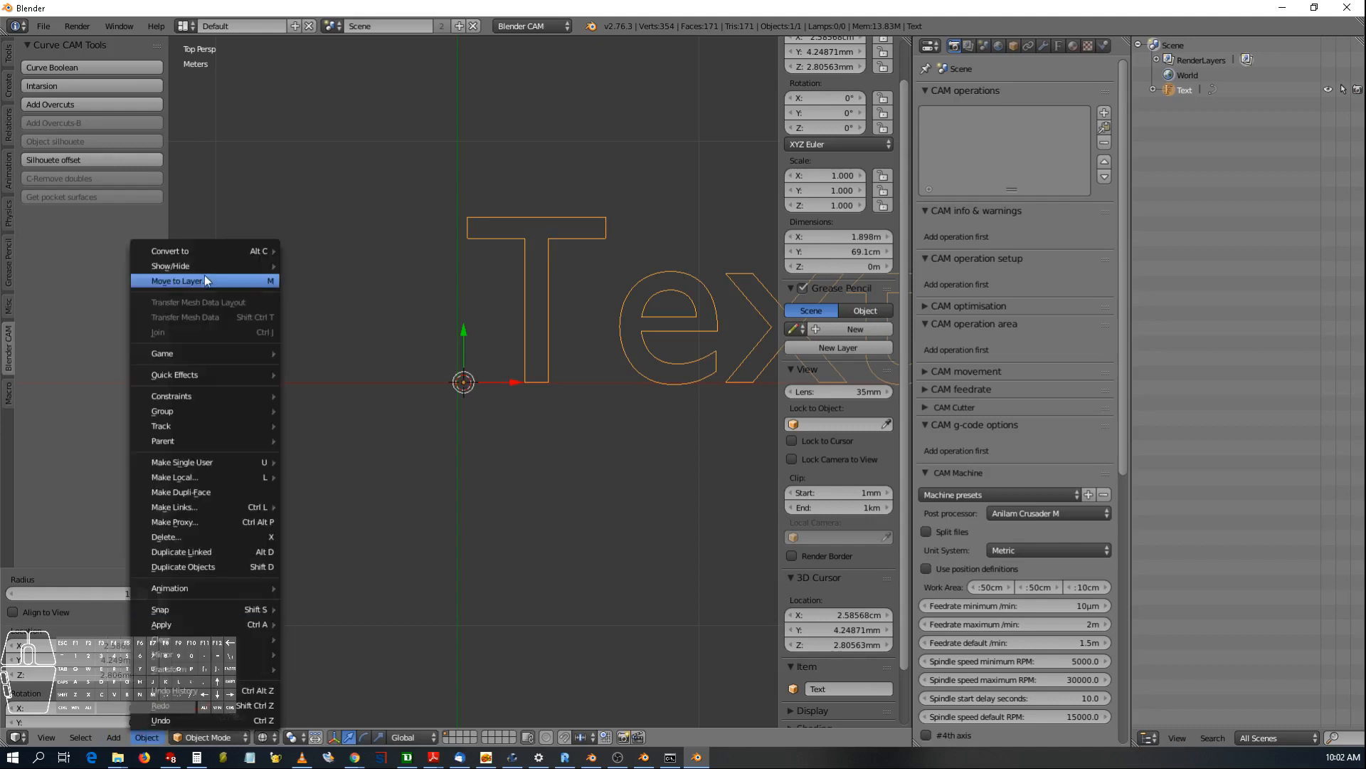
pyautogui.moveTo(191, 249)
pyautogui.click(331, 246)
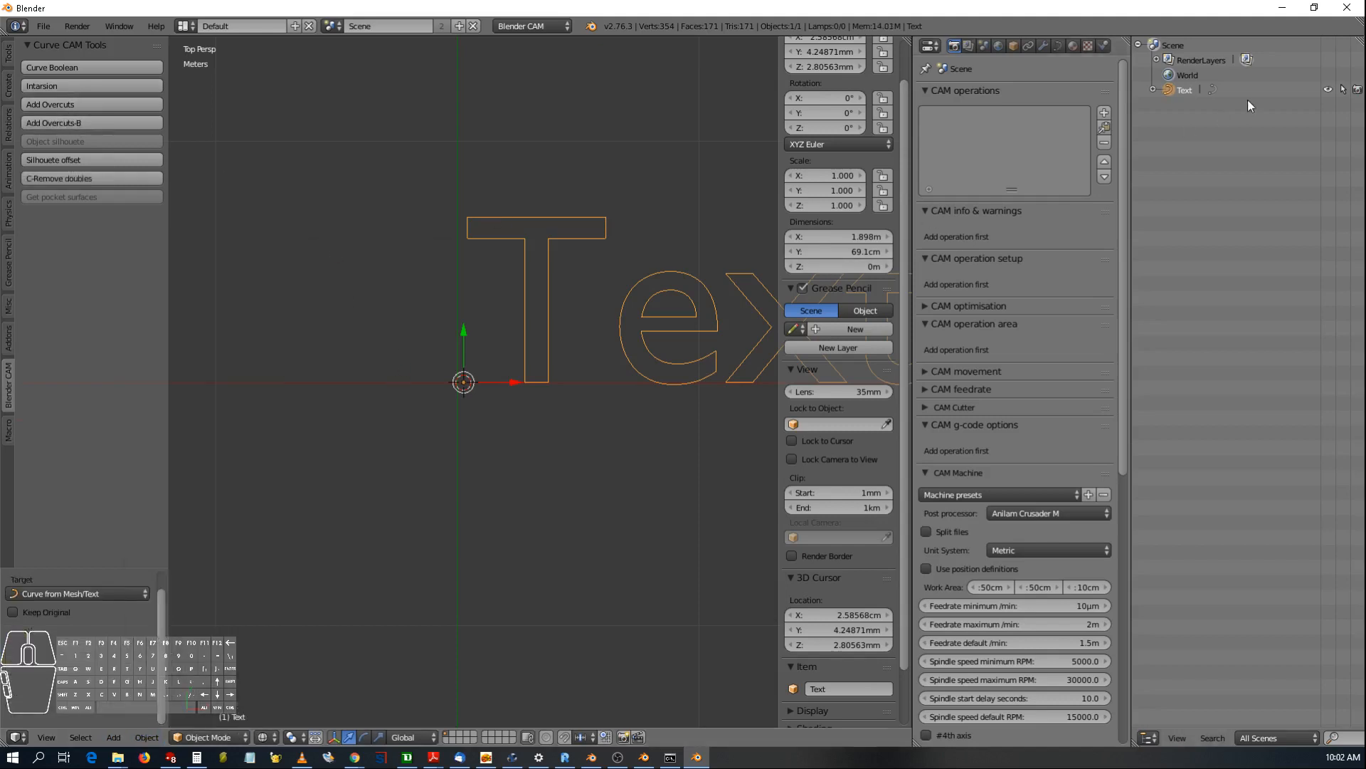
# - Add Overcuts-B to the full-size text curve
pyautogui.click(99, 124)
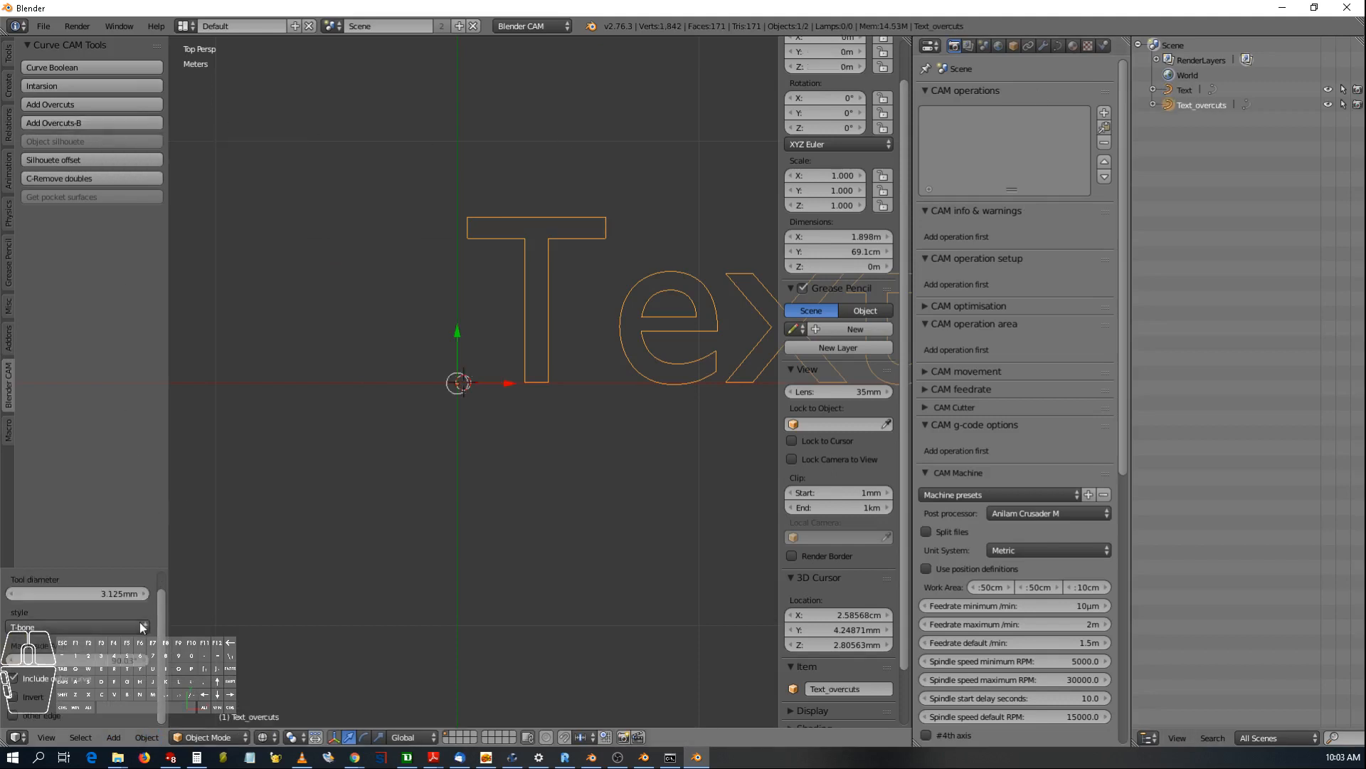
pyautogui.scroll(5, 562, 250)
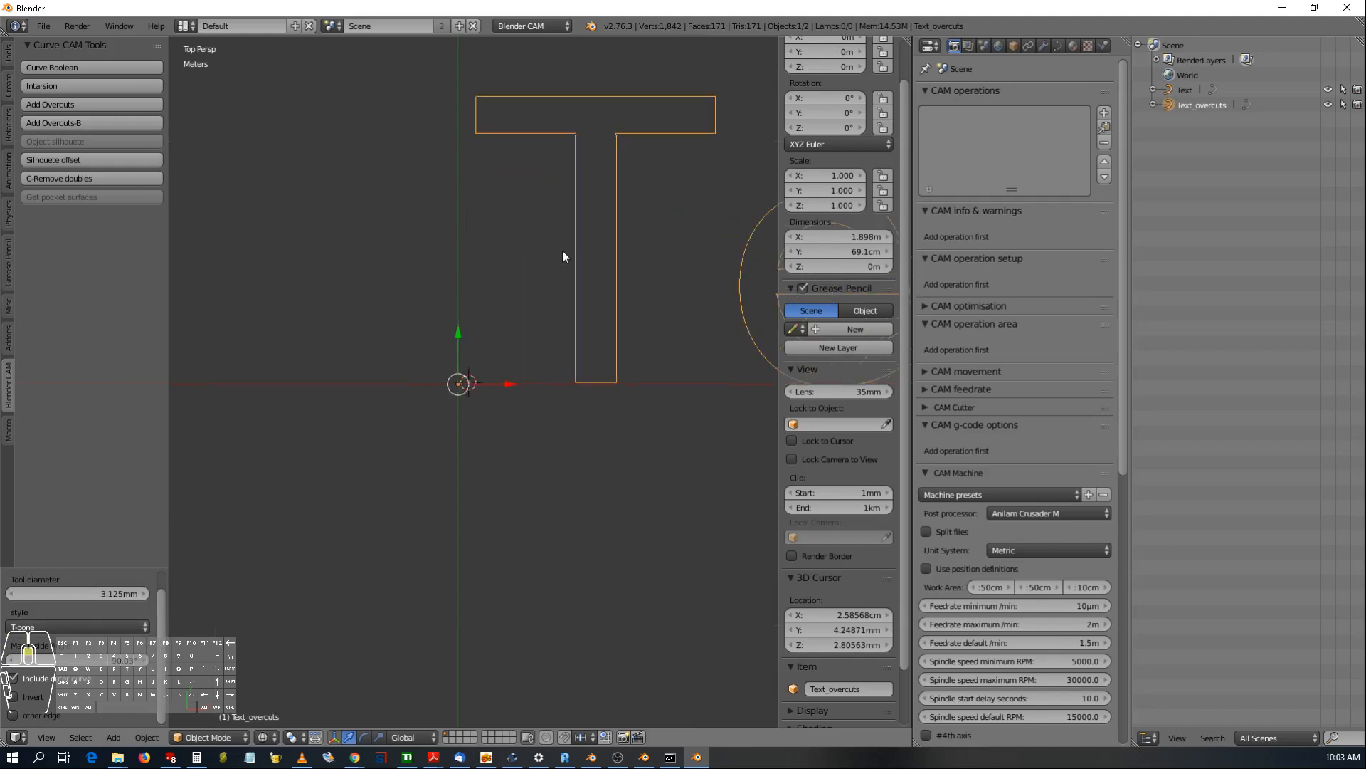
pyautogui.scroll(-6, 609, 246)
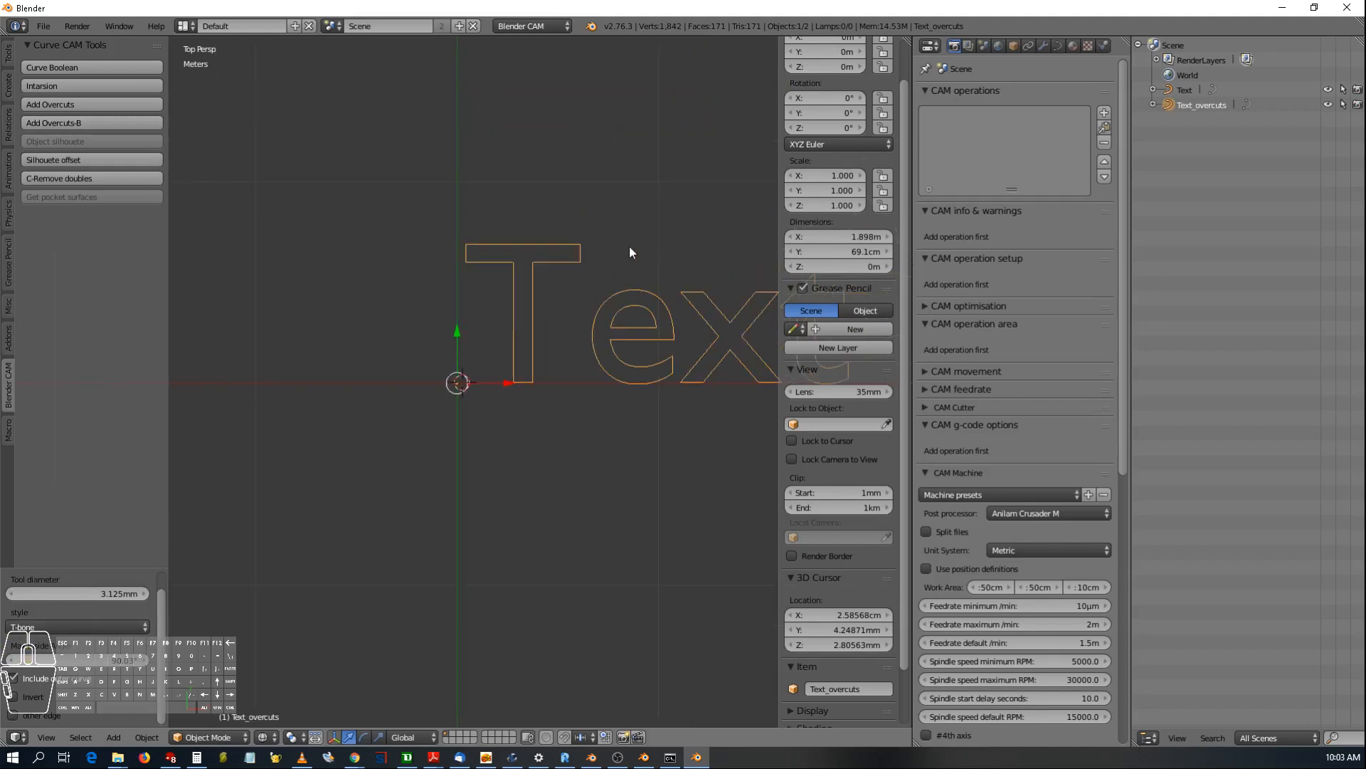
# - Scale the text's overcuts curve to 0.1 in X and Y
pyautogui.click(841, 175)
pyautogui.write('0.1')
pyautogui.press('Return')
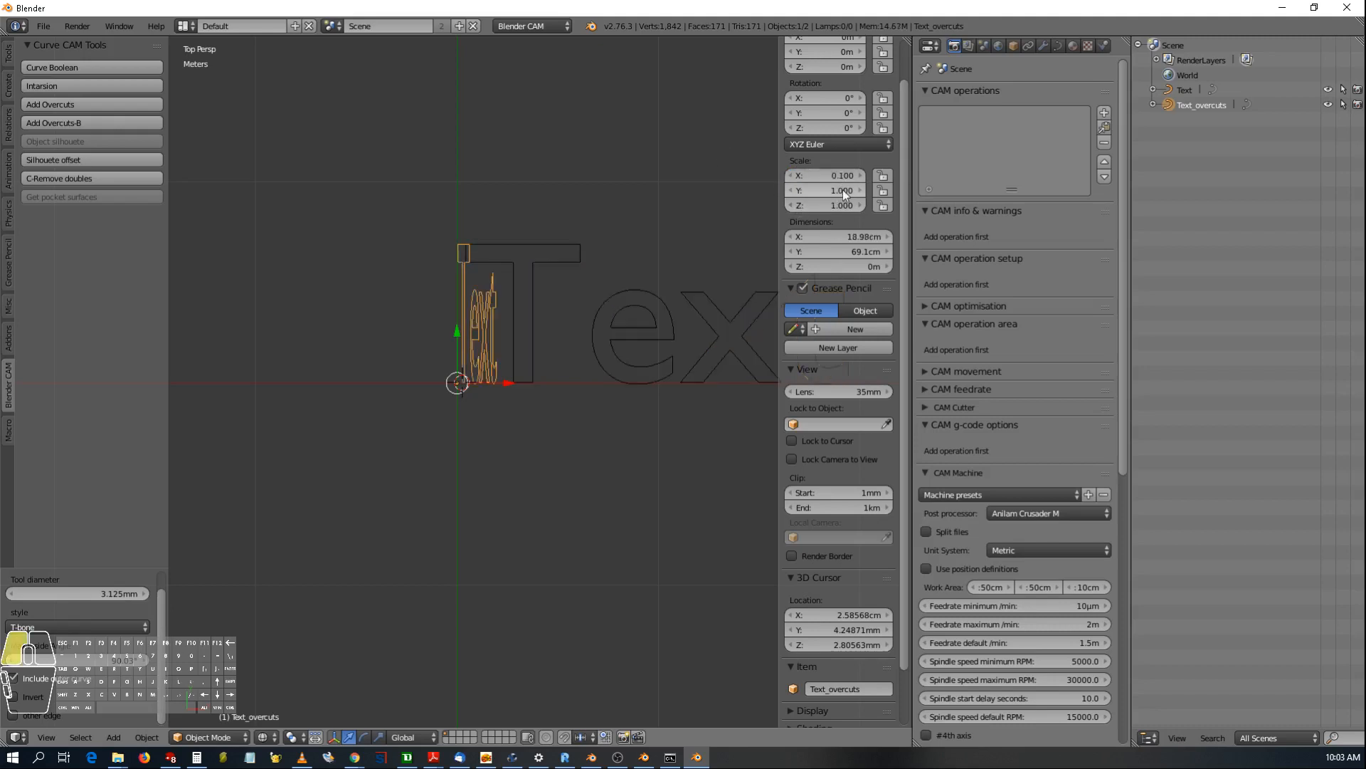
pyautogui.click(842, 189)
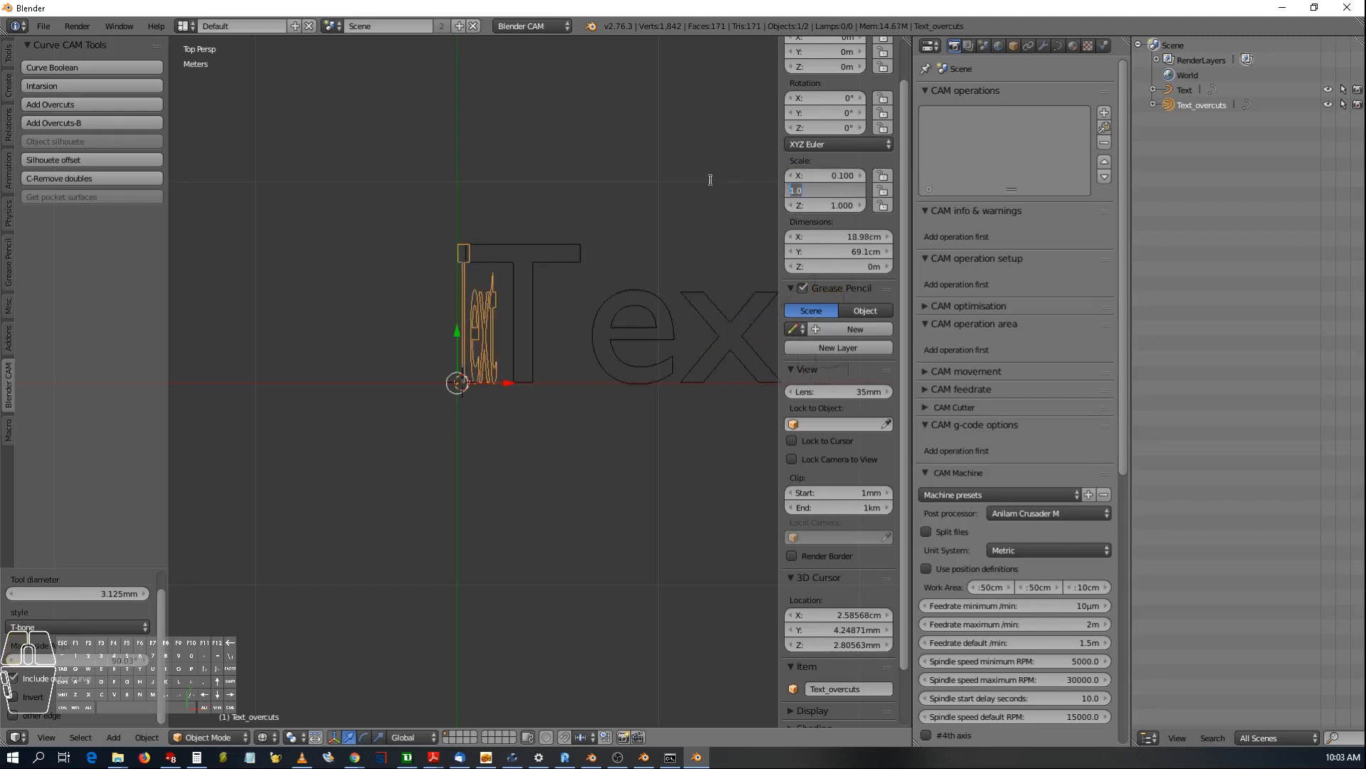
pyautogui.write('0.1')
pyautogui.press('BackSpace')
pyautogui.press('BackSpace')
pyautogui.press('BackSpace')
pyautogui.write('0.1')
pyautogui.press('Return')
pyautogui.scroll(10, 466, 349)
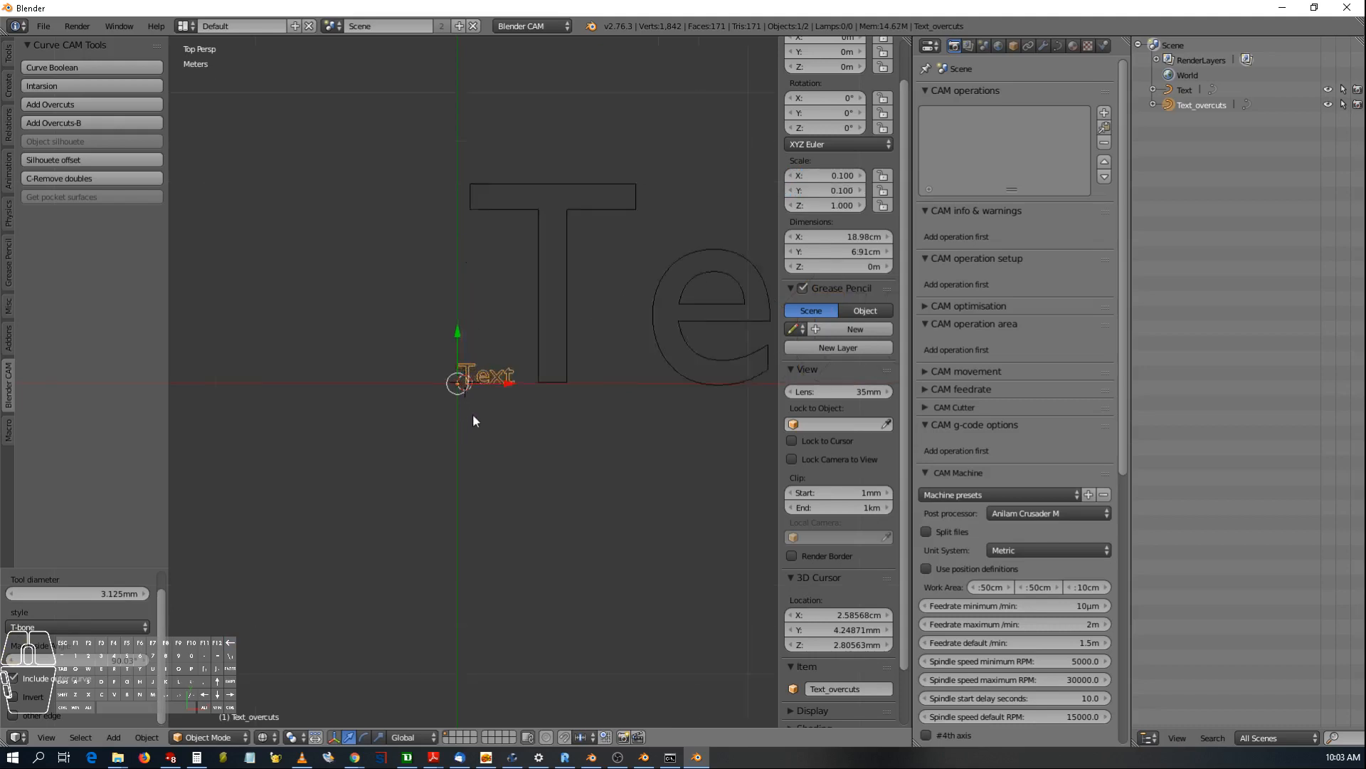
# - Delete the scaled overcuts copy of the text
pyautogui.click(585, 206)
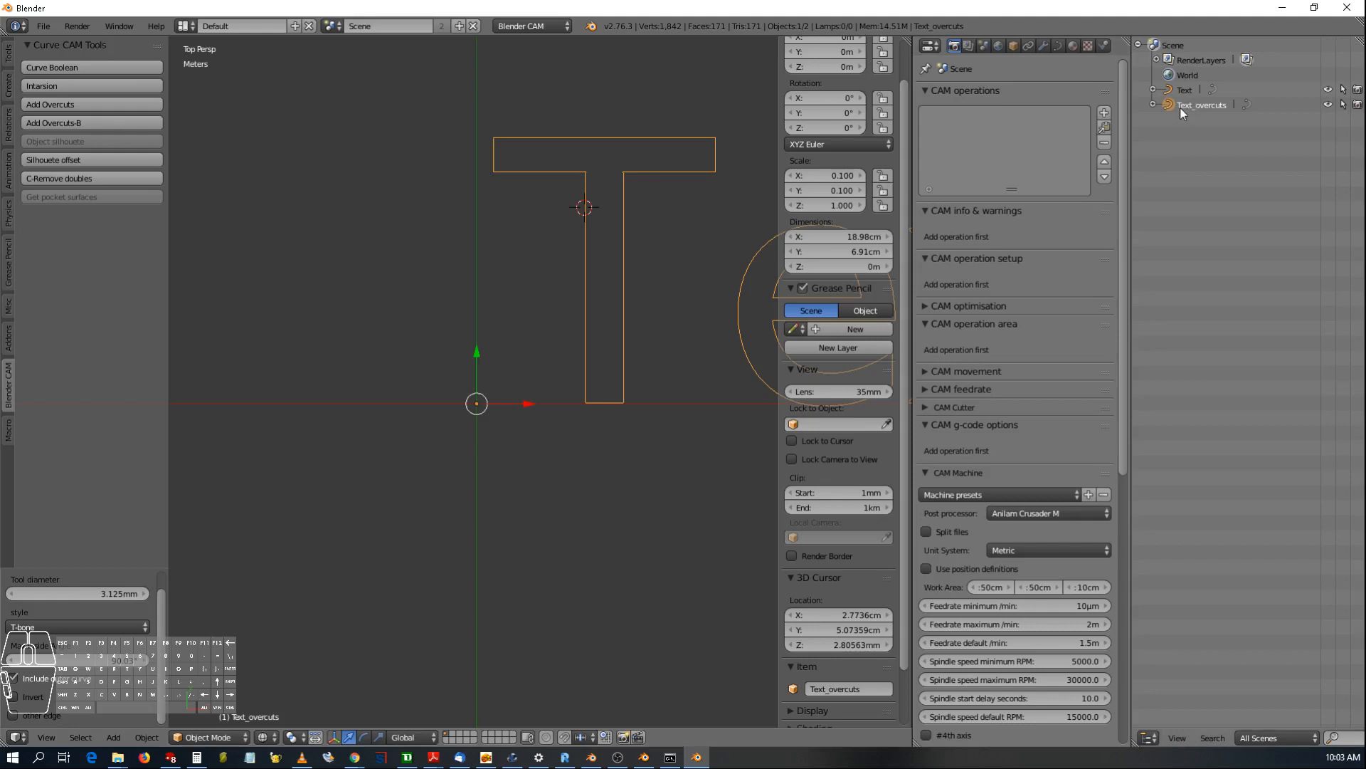
pyautogui.press('x')
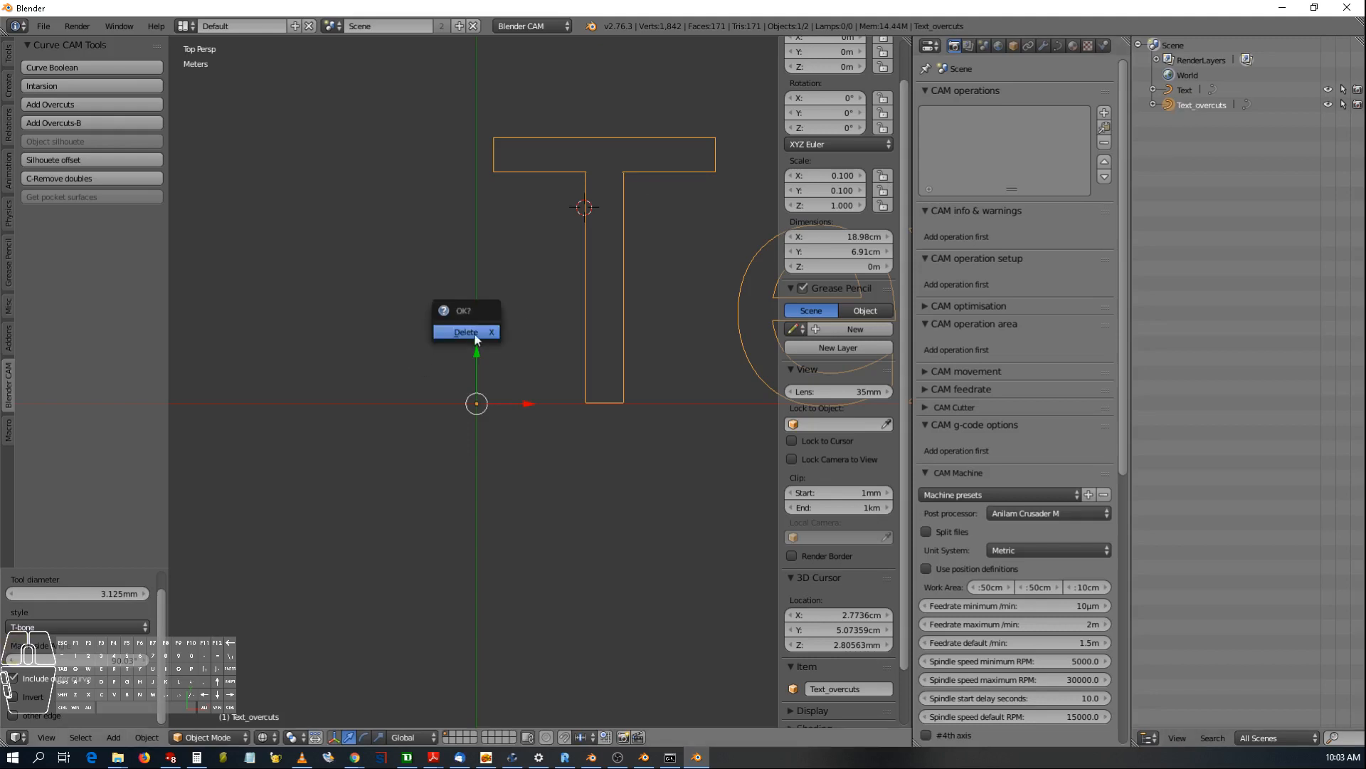
pyautogui.click(494, 333)
# - Select the original text curve and set its X and Y scale to 0.1
pyautogui.click(1185, 90)
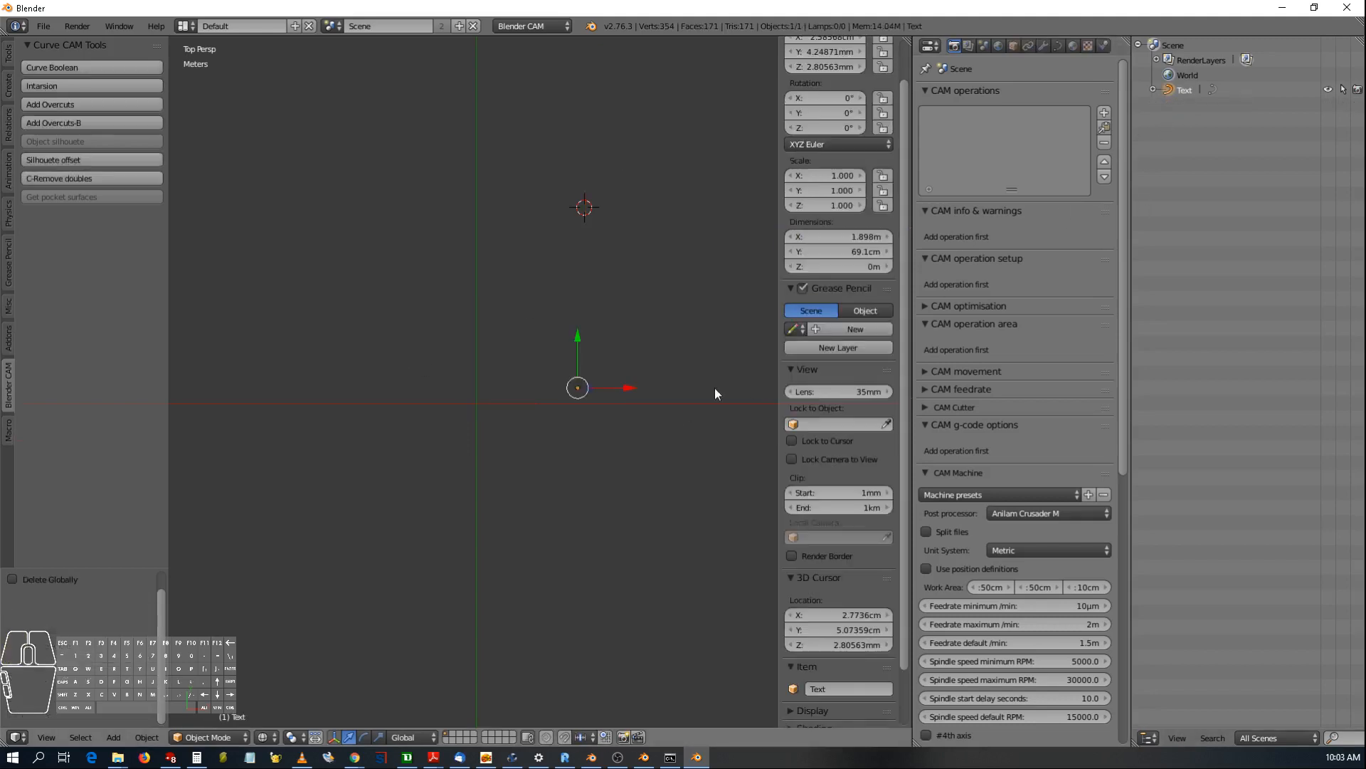
pyautogui.click(844, 175)
pyautogui.write('0.')
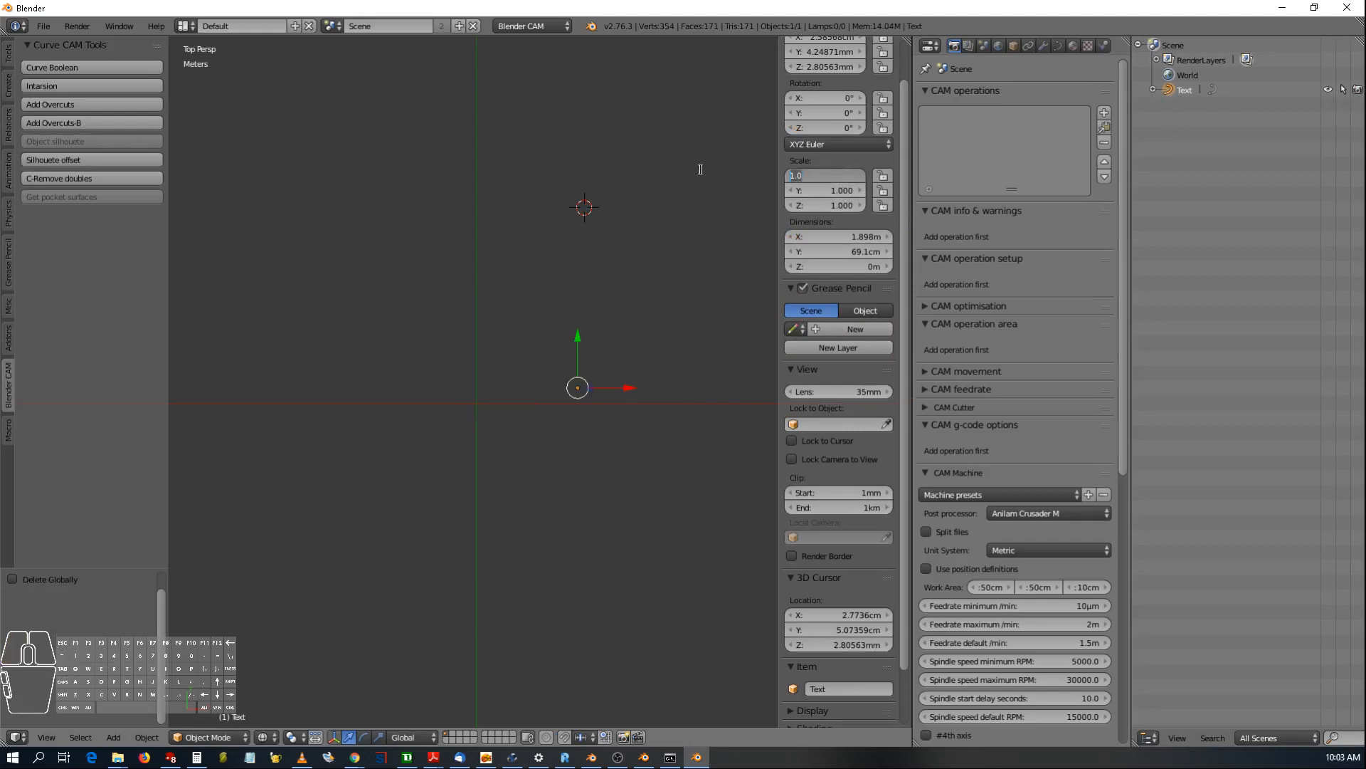
pyautogui.write('1')
pyautogui.press('Return')
pyautogui.click(829, 190)
pyautogui.write('0.1')
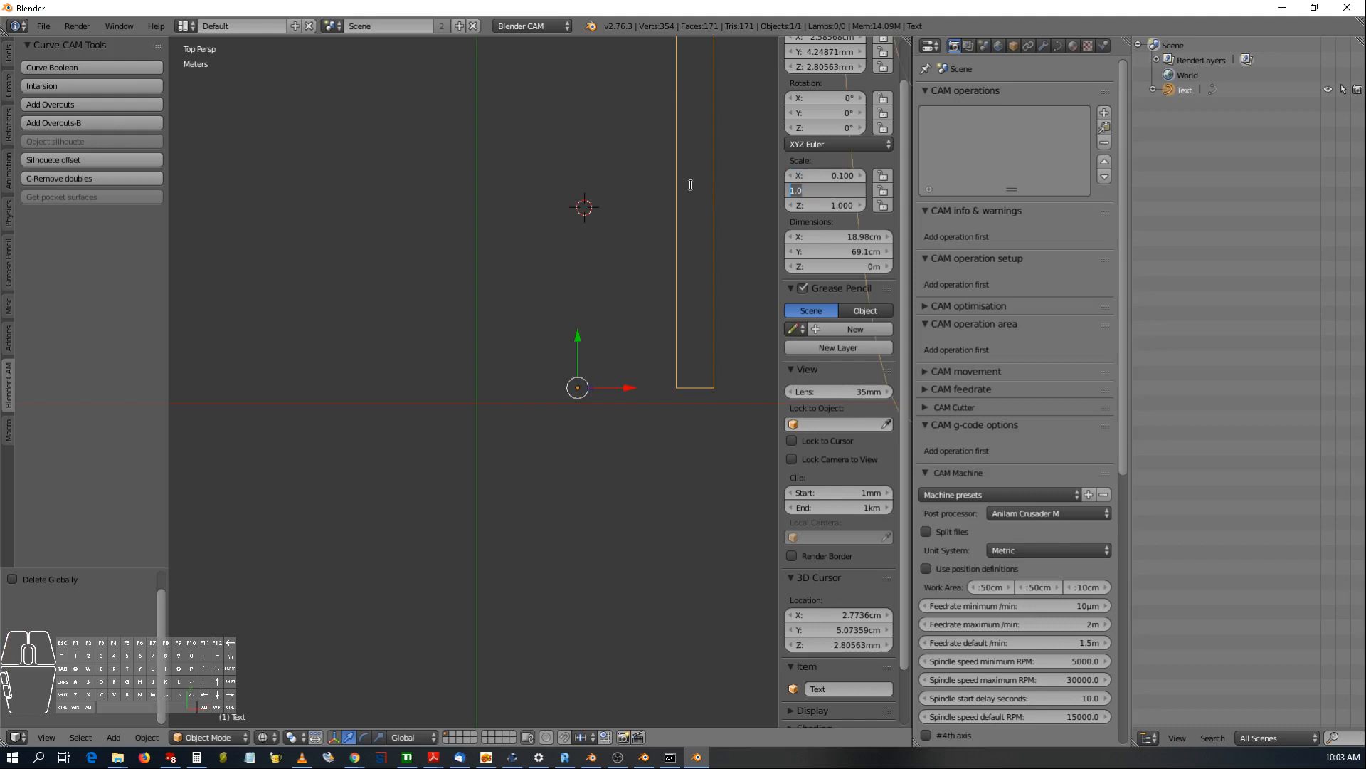
pyautogui.press('Return')
pyautogui.scroll(-3, 712, 327)
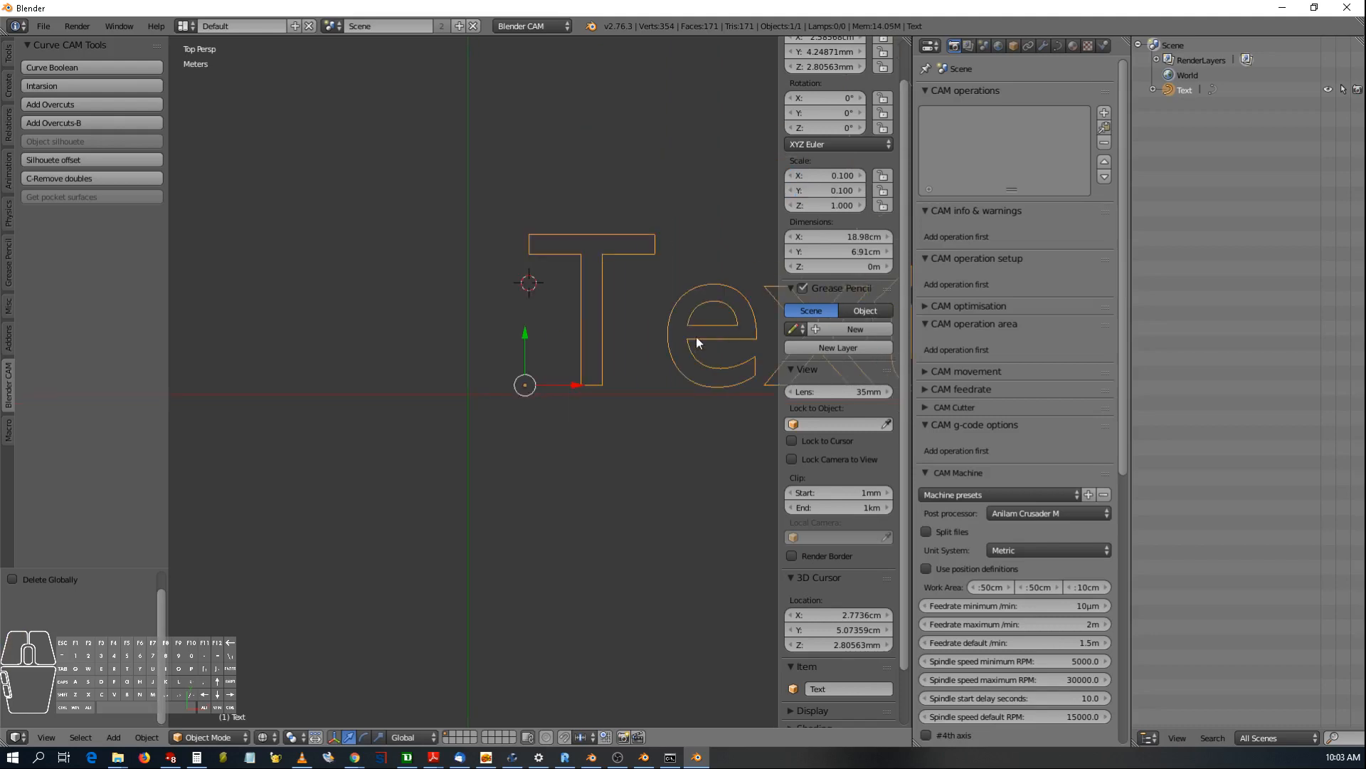
# - Add Overcuts-B to the scaled-down text curve and check the relief cuts at the letters' inner corners
pyautogui.scroll(4, 662, 384)
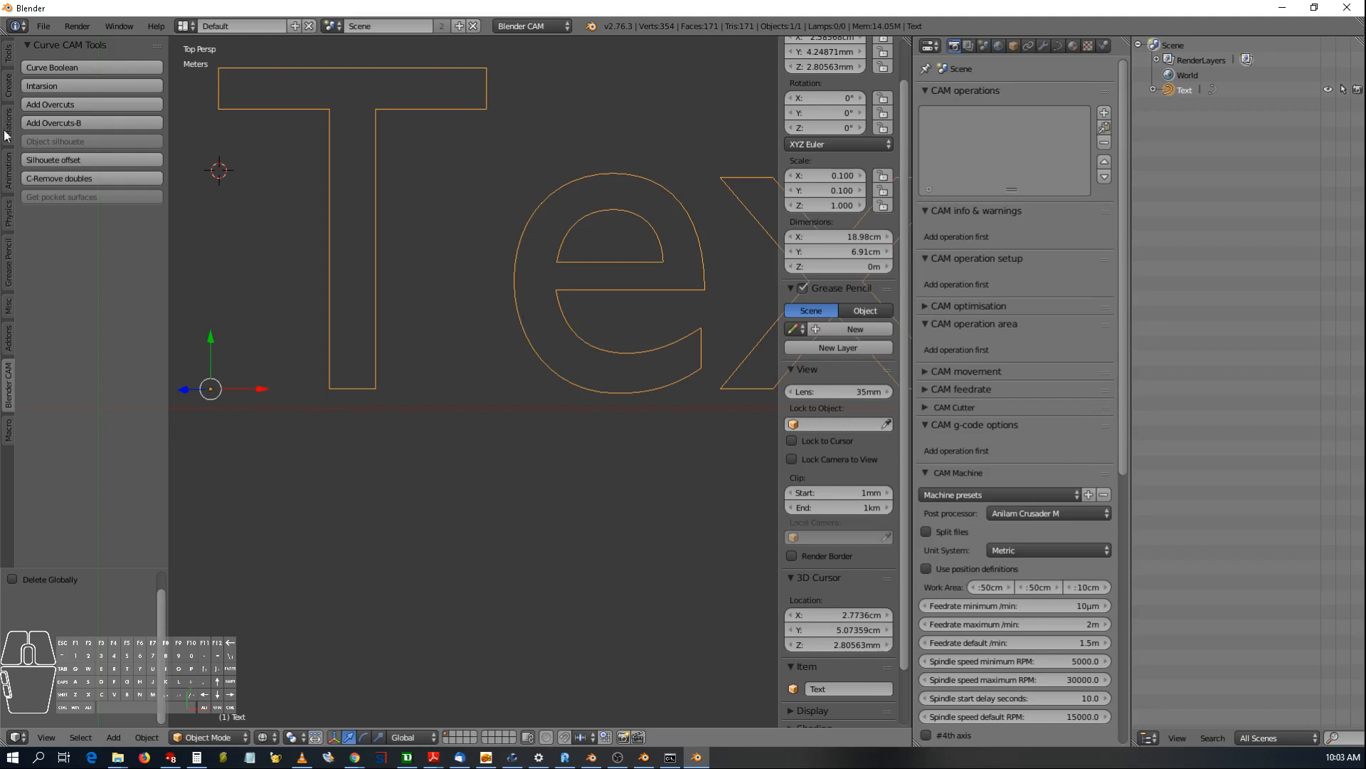
pyautogui.click(85, 123)
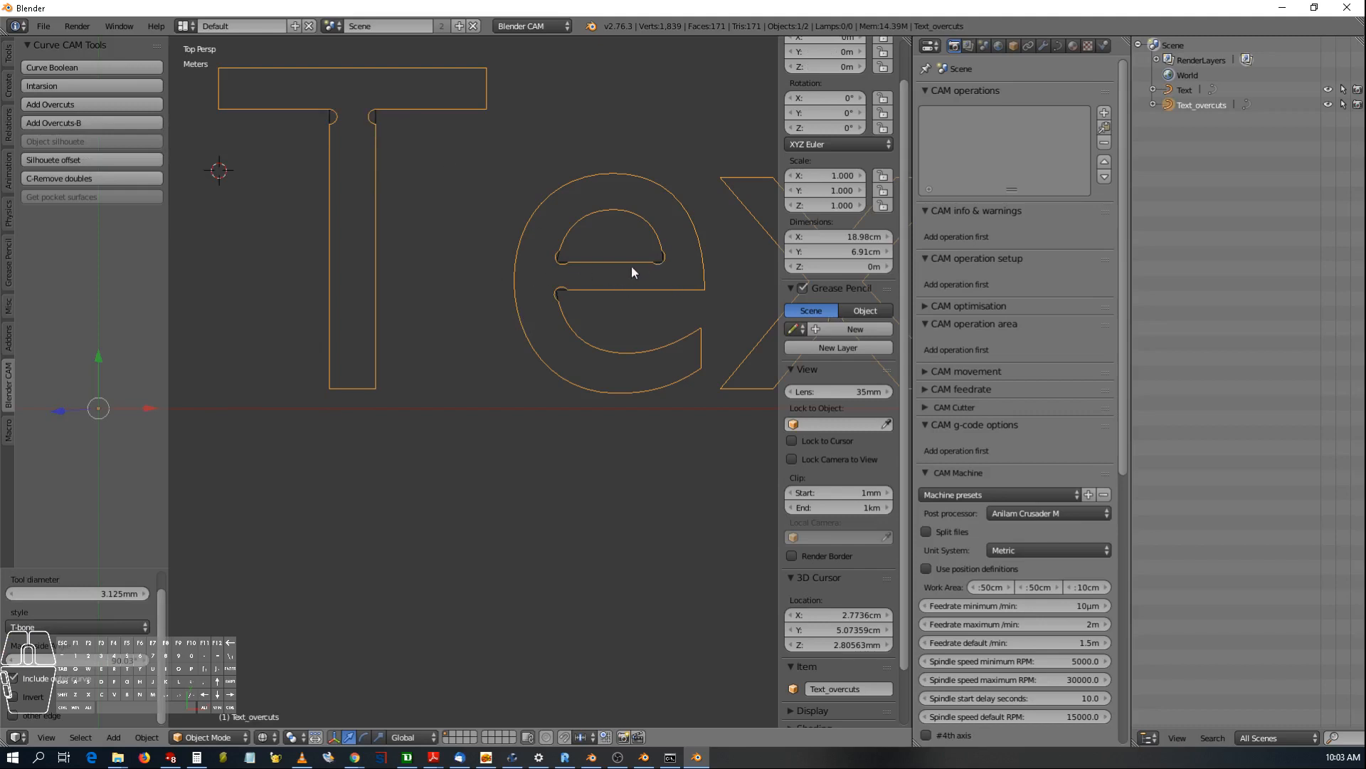
pyautogui.scroll(3, 632, 272)
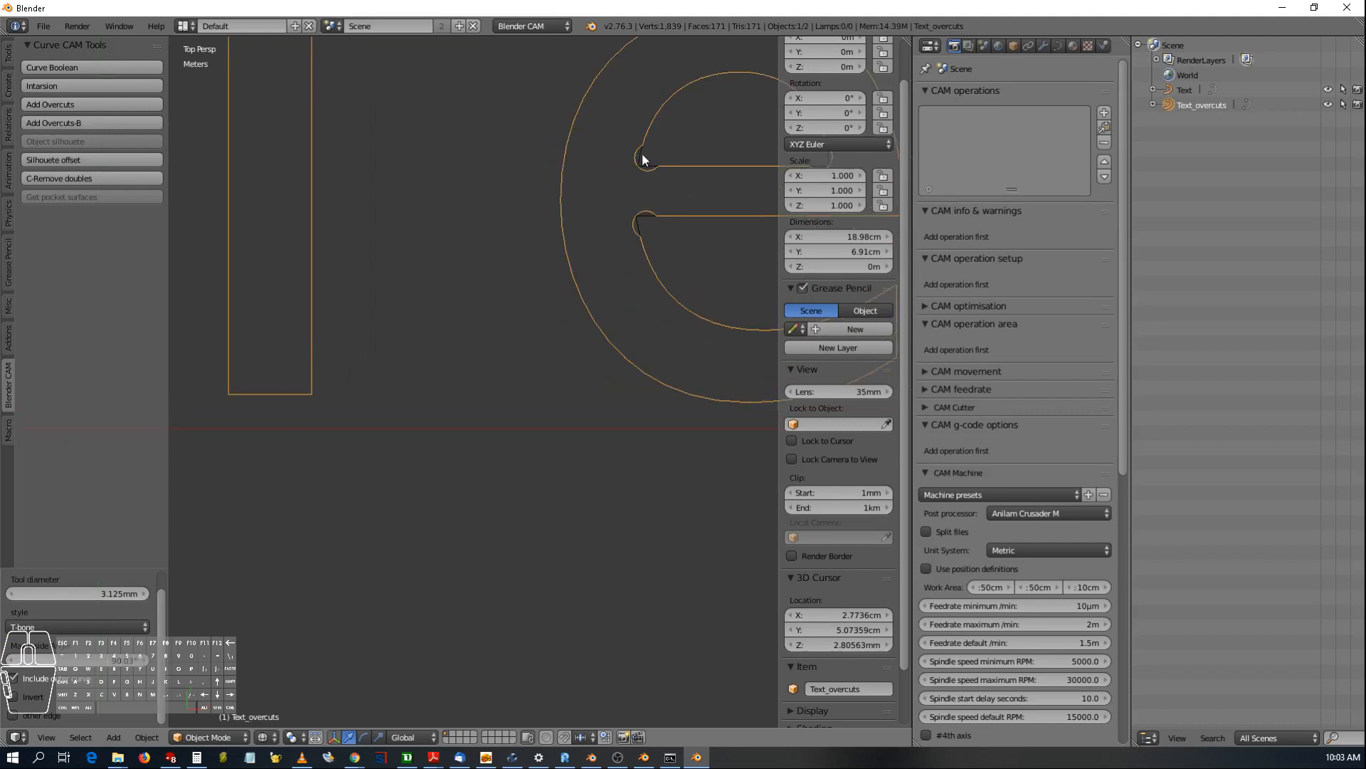
pyautogui.scroll(-5, 659, 179)
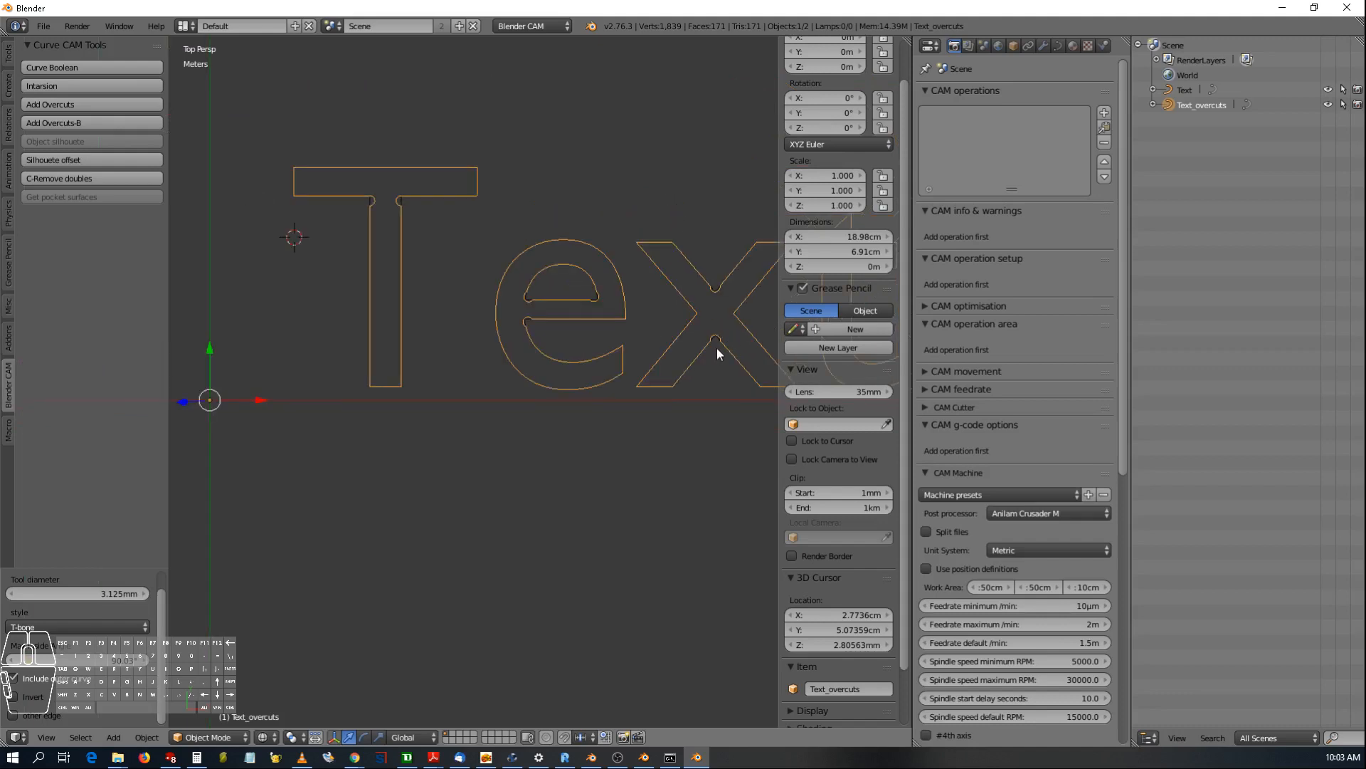
pyautogui.scroll(-3, 719, 340)
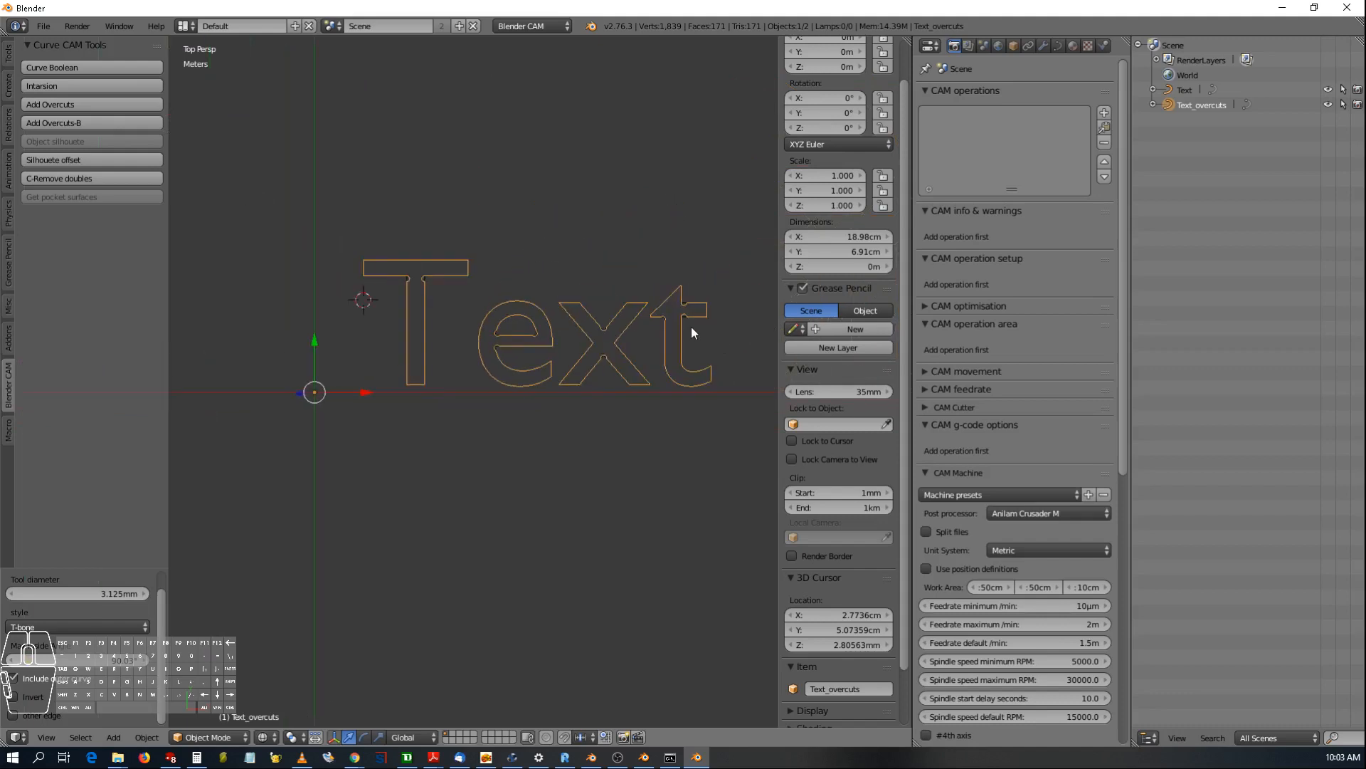
pyautogui.scroll(2, 695, 318)
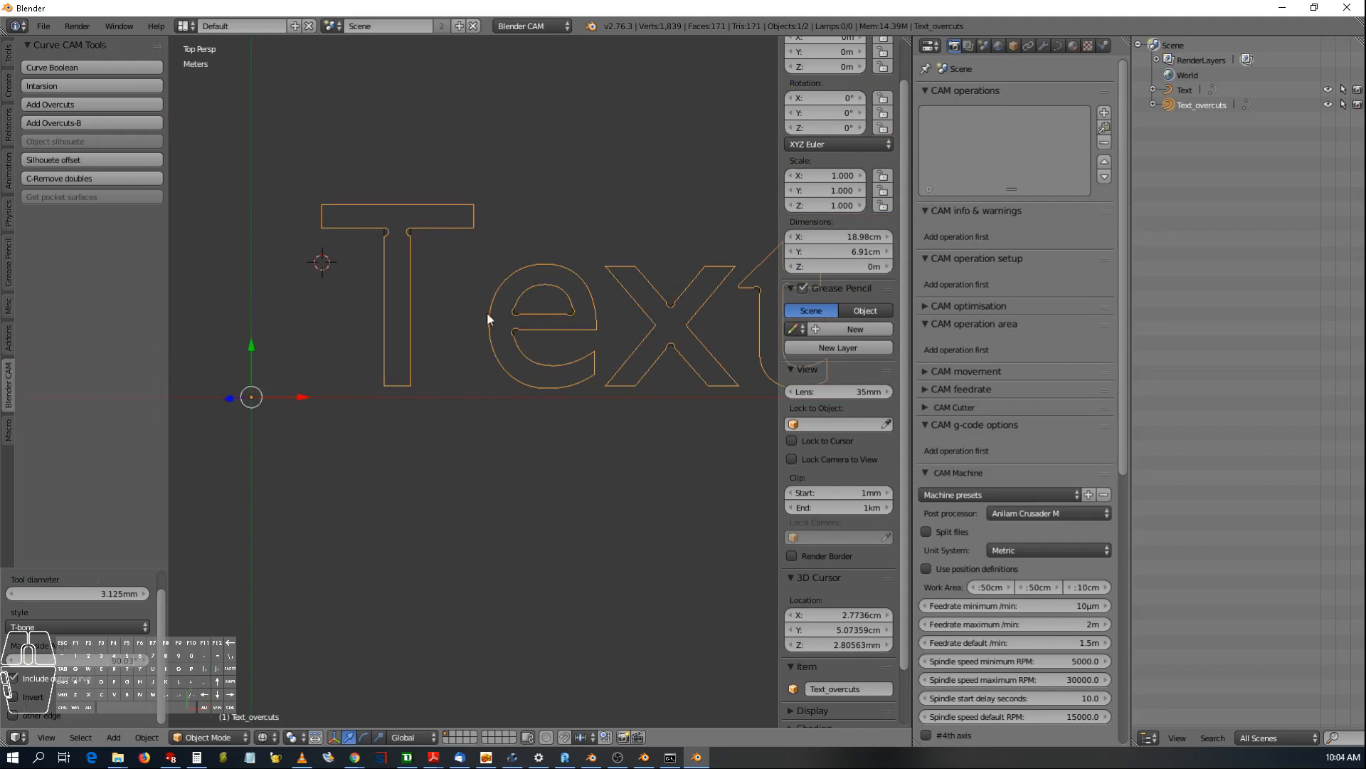
# - Switch the style of the text's overcuts from T-bone to Dog-bone / Corner Point
pyautogui.scroll(3, 515, 313)
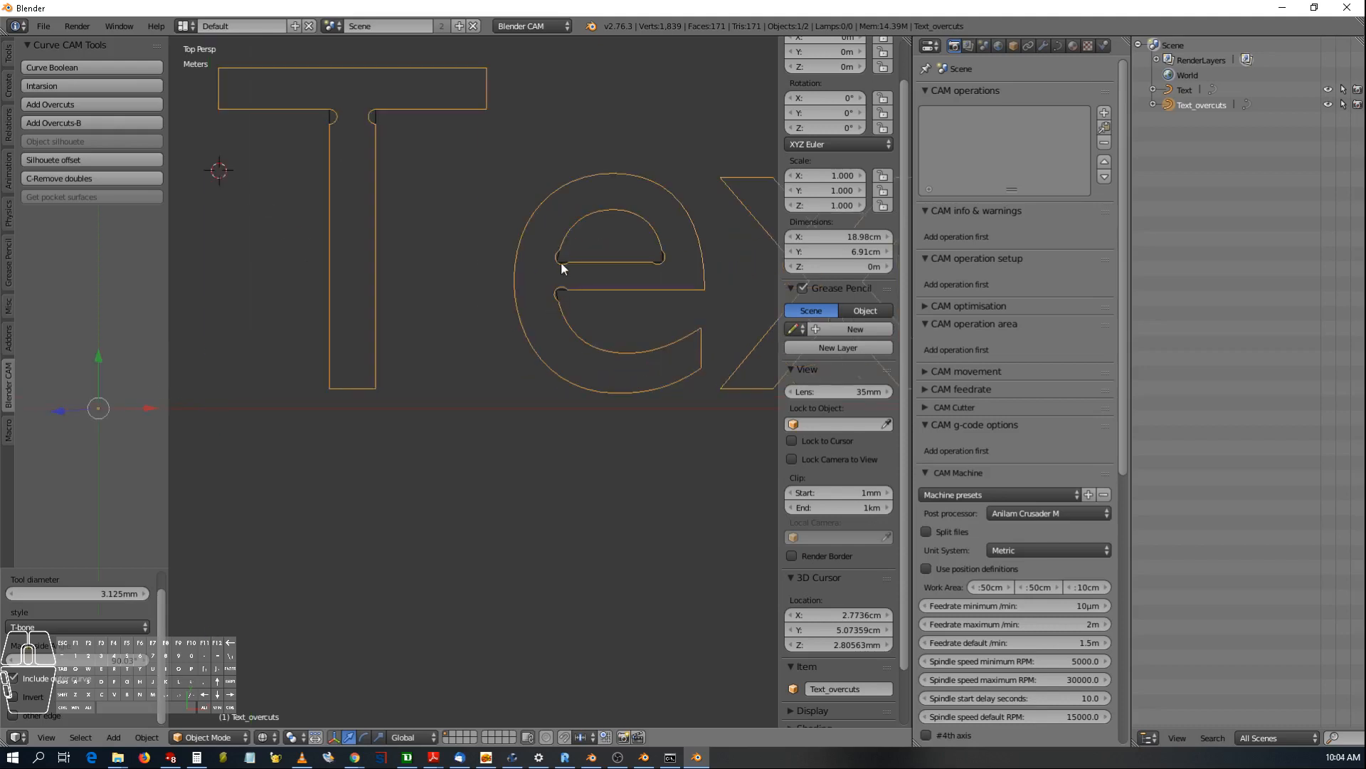
pyautogui.scroll(-1, 562, 267)
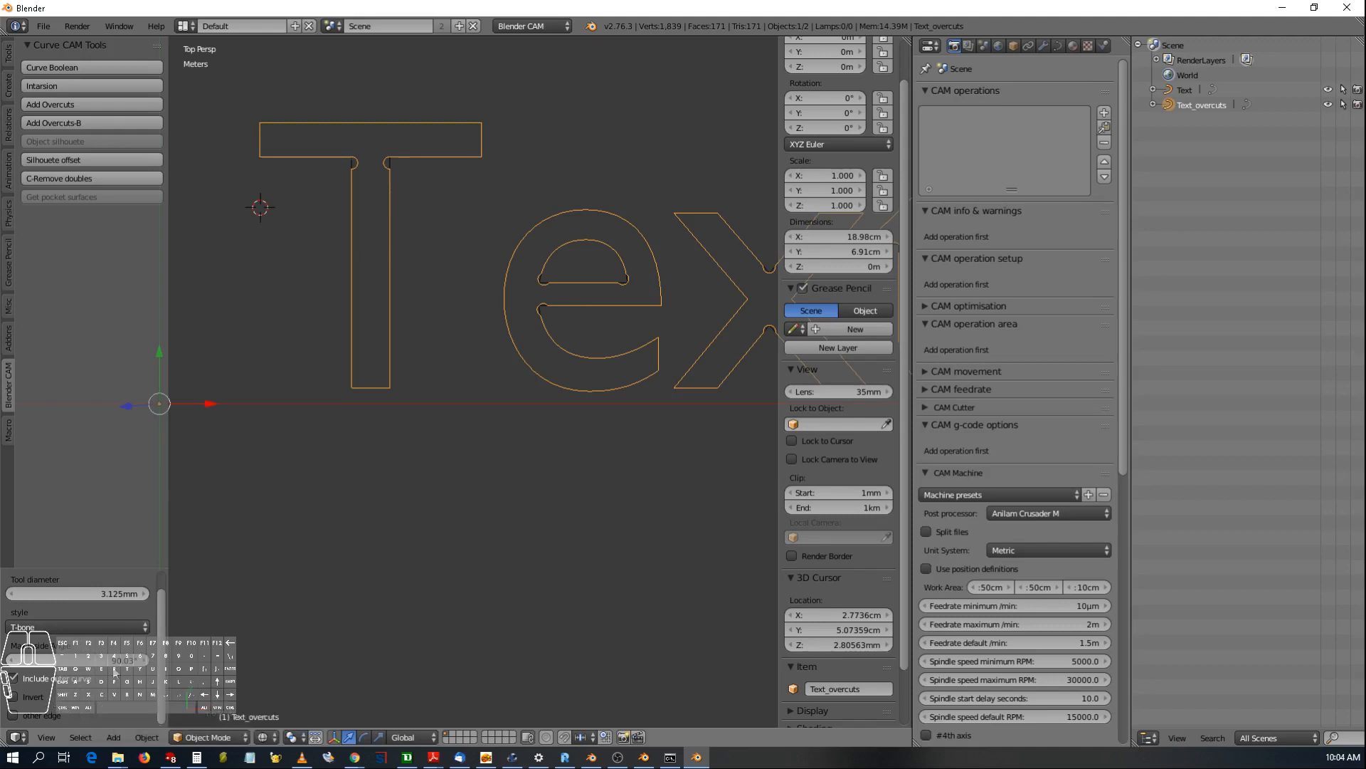
pyautogui.click(159, 625)
pyautogui.click(80, 626)
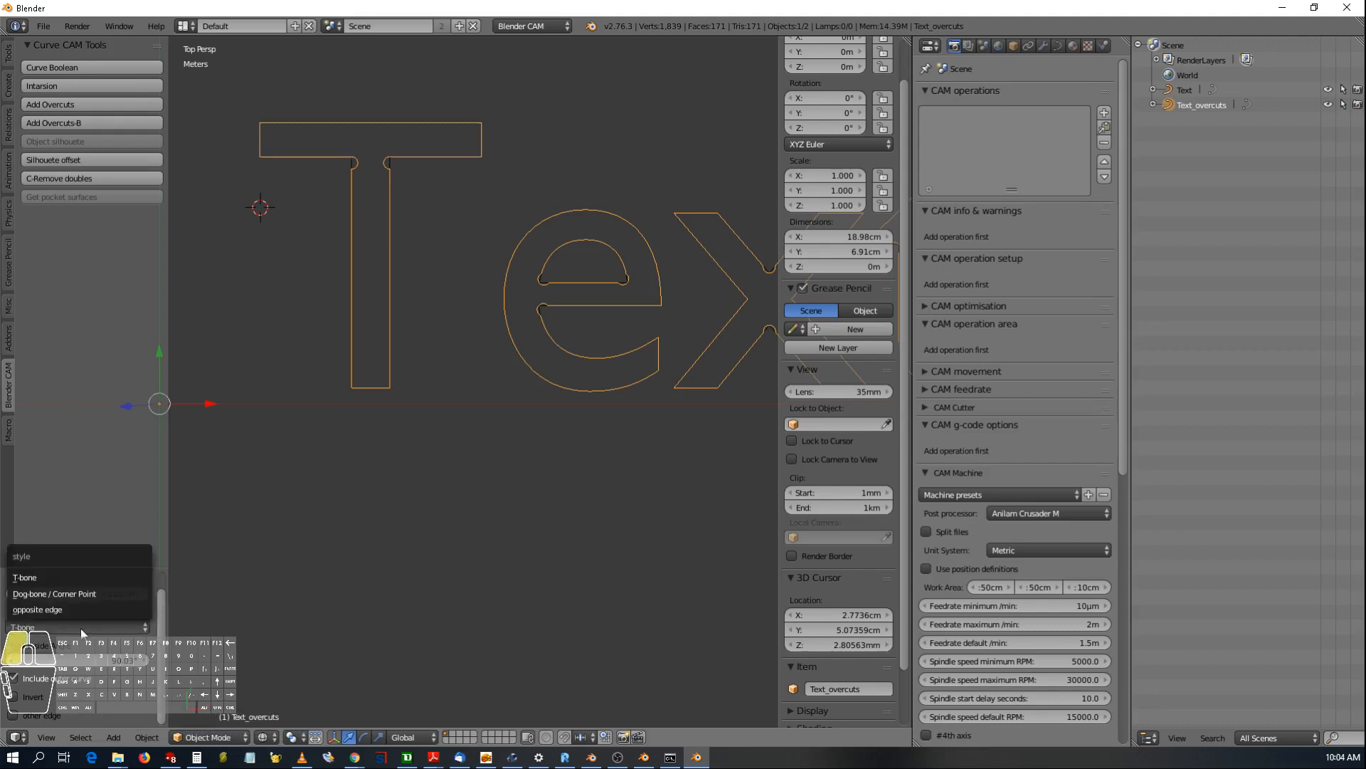
pyautogui.click(73, 592)
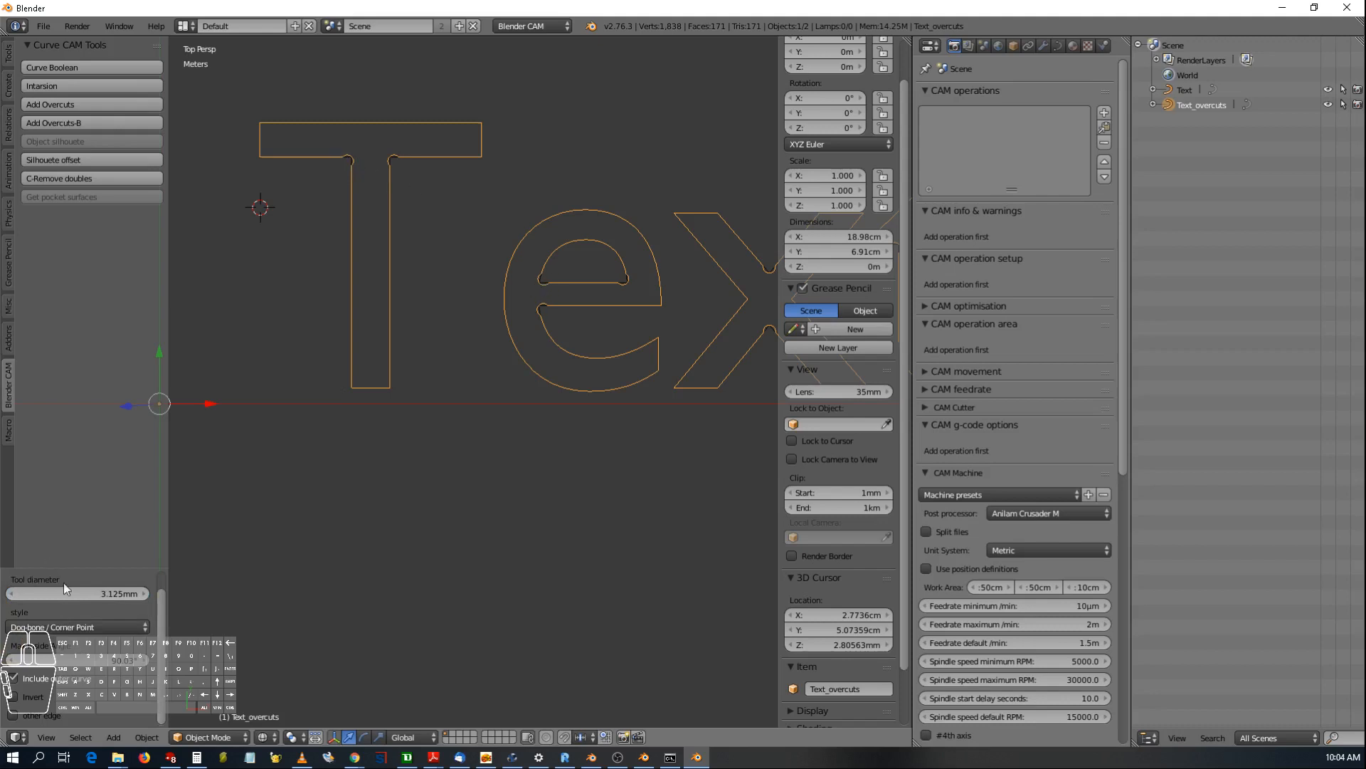
# - Change the text's overcuts style to opposite edge and enable the other edge option
pyautogui.click(83, 625)
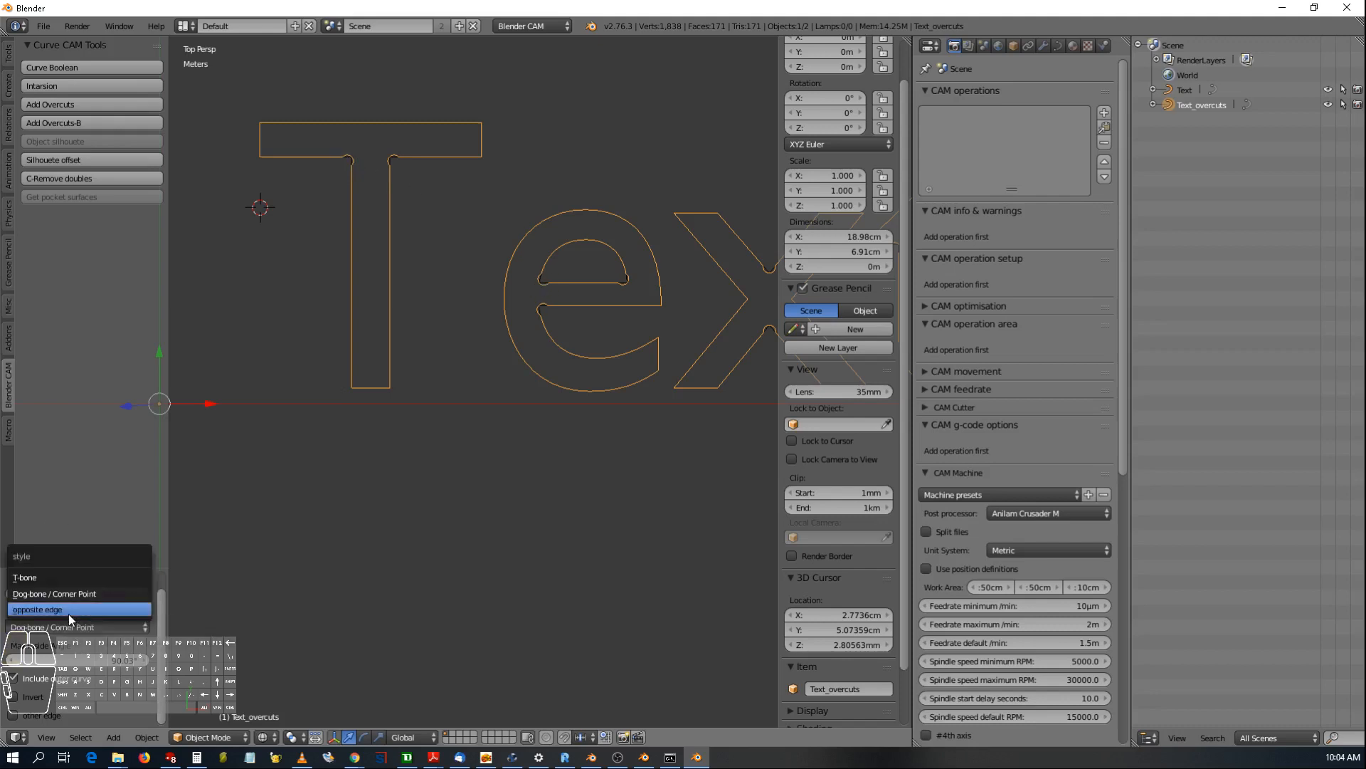
pyautogui.click(69, 610)
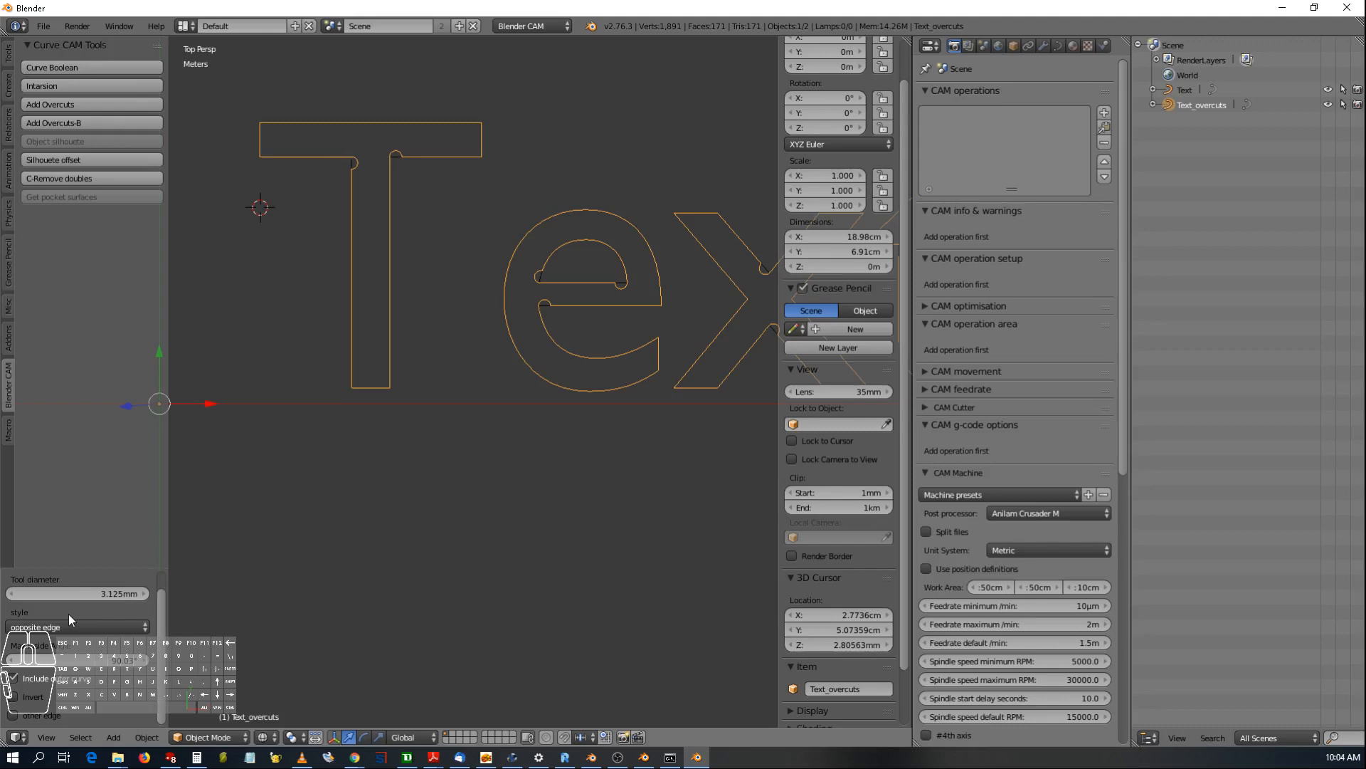
pyautogui.click(15, 717)
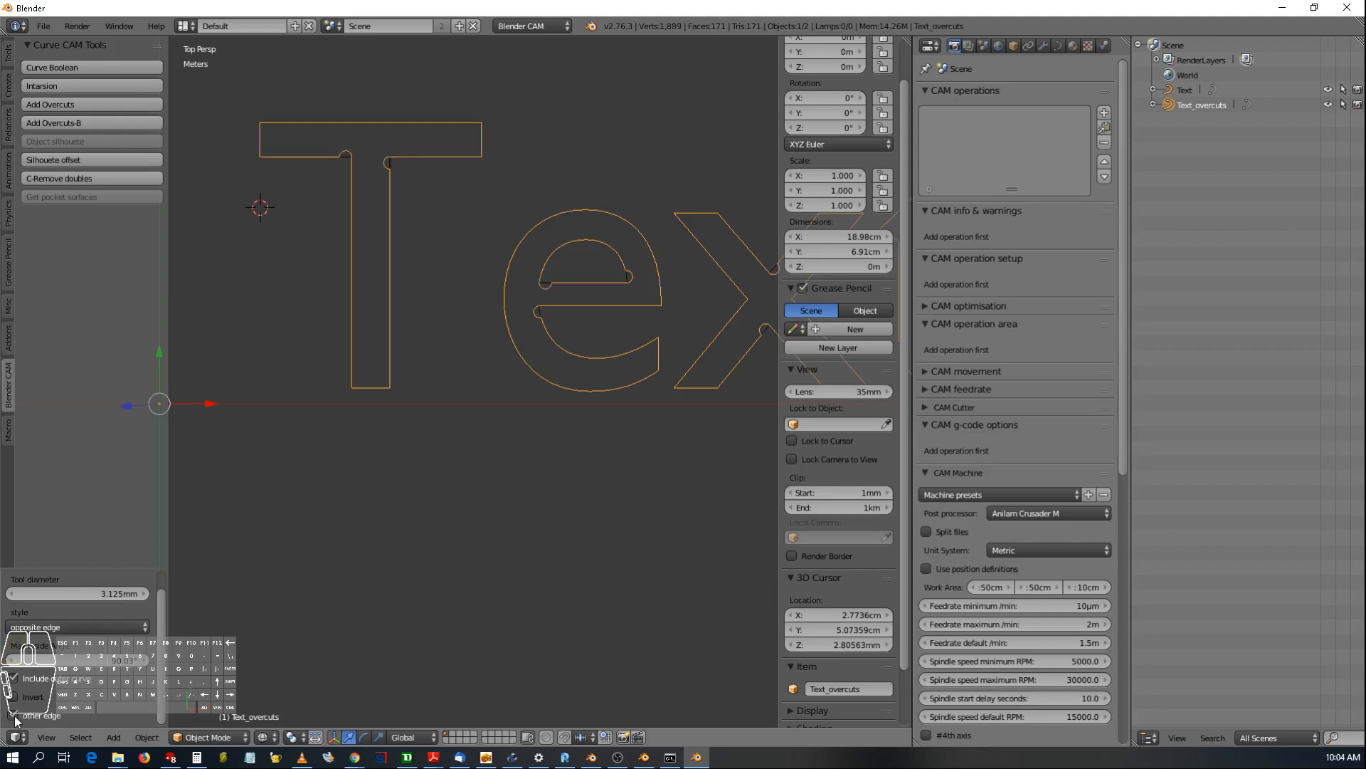
# - Set the overcuts style back to T-bone and toggle the other edge option to compare both cut placements, leaving it enabled
pyautogui.click(62, 627)
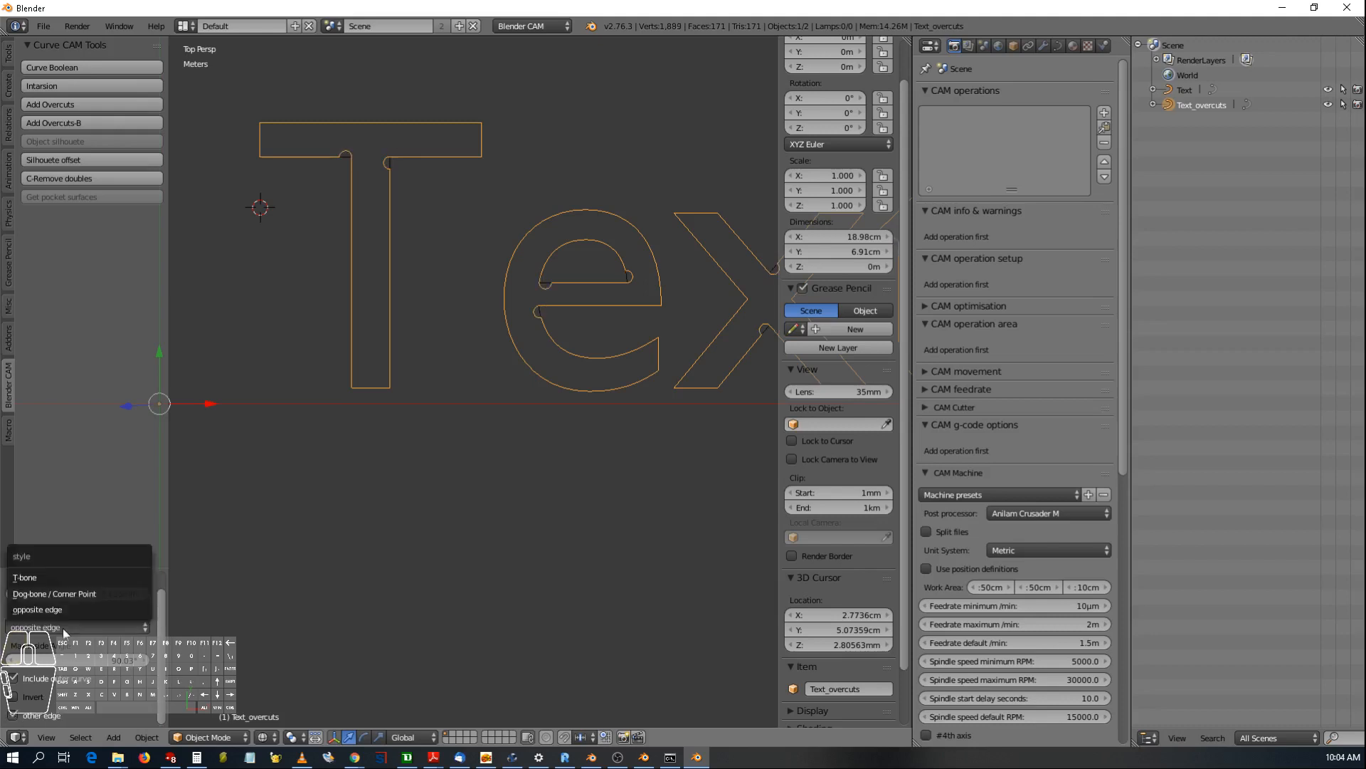
pyautogui.click(58, 575)
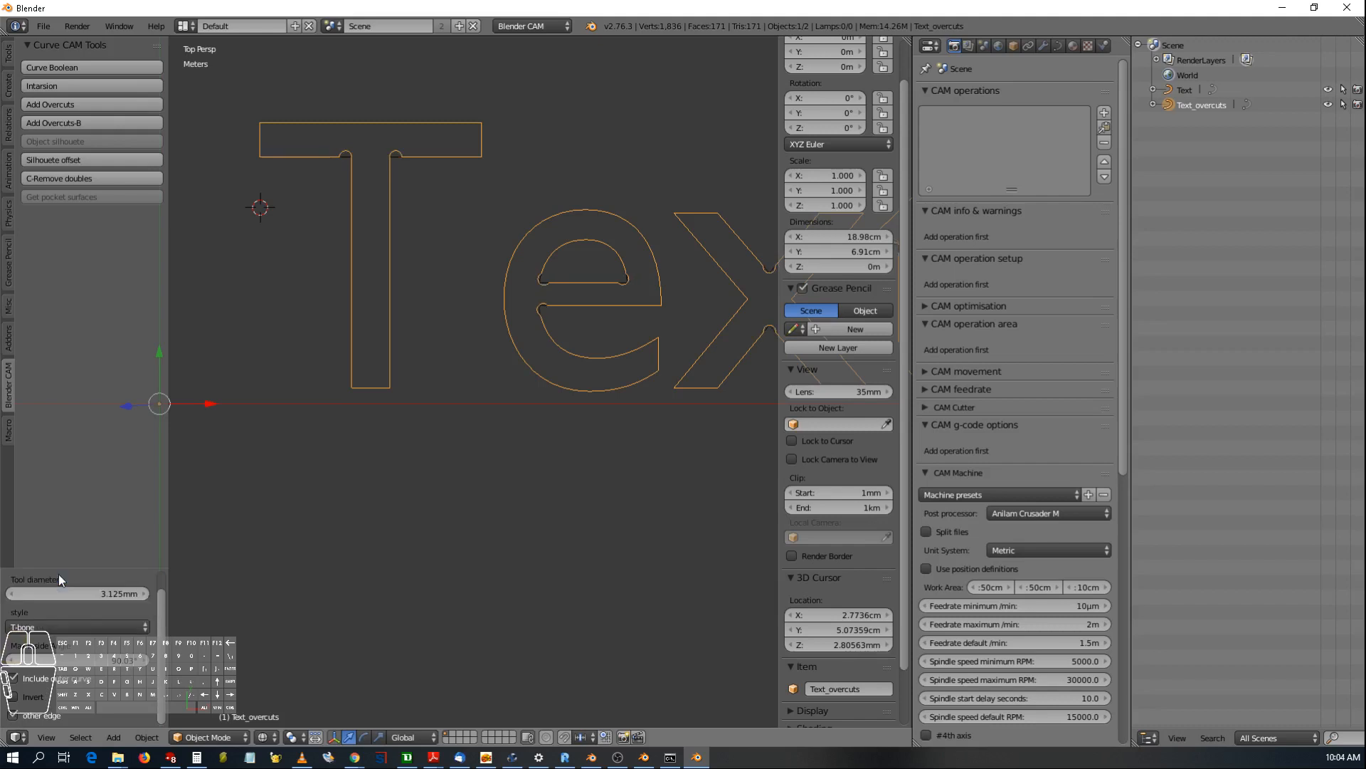
pyautogui.click(13, 716)
pyautogui.click(13, 716)
pyautogui.click(13, 716)
pyautogui.click(12, 716)
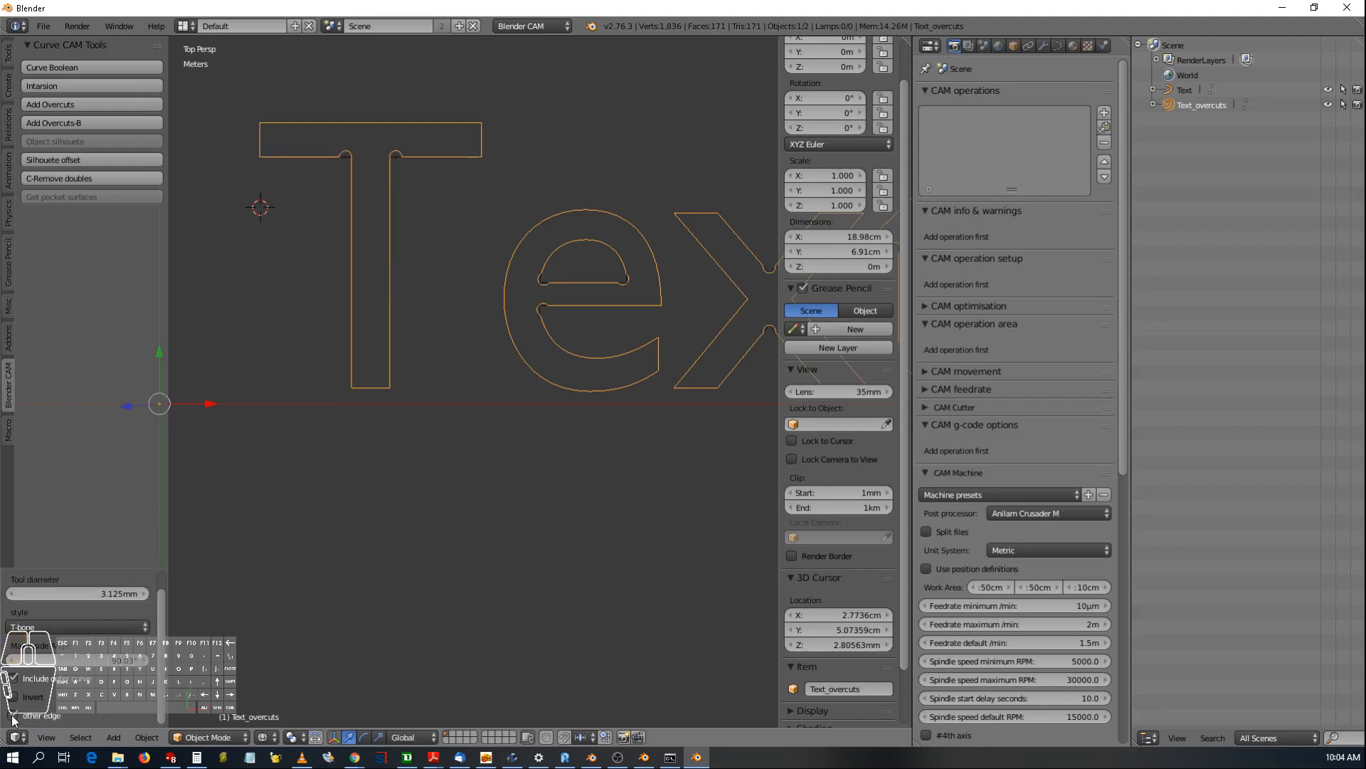